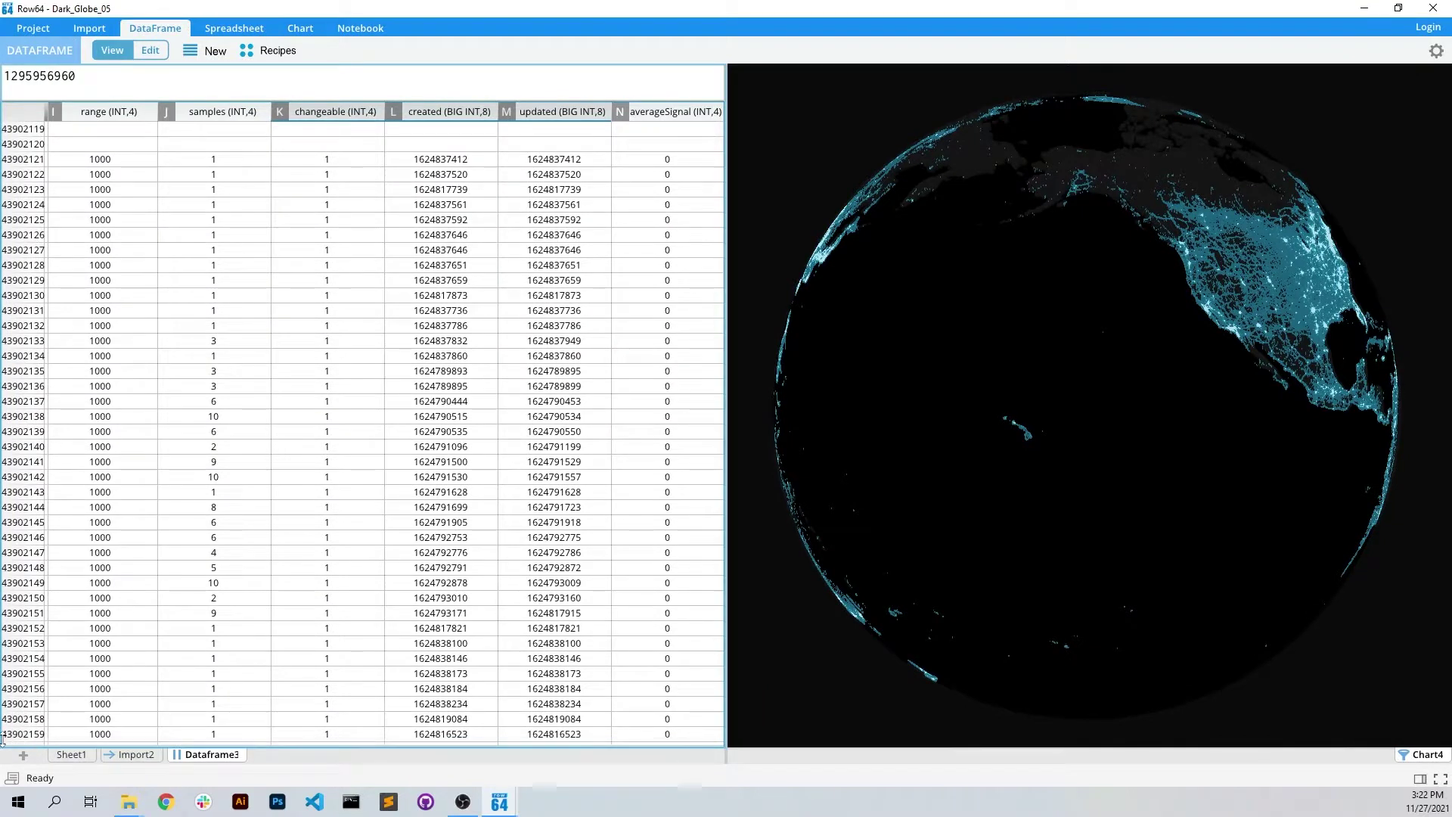
Examine the cell tower records in Dataframe3, from the last rows back to the first row and column
{"action": "left_click_drag", "start_coordinate": [202, 427], "coordinate": [325, 522]}
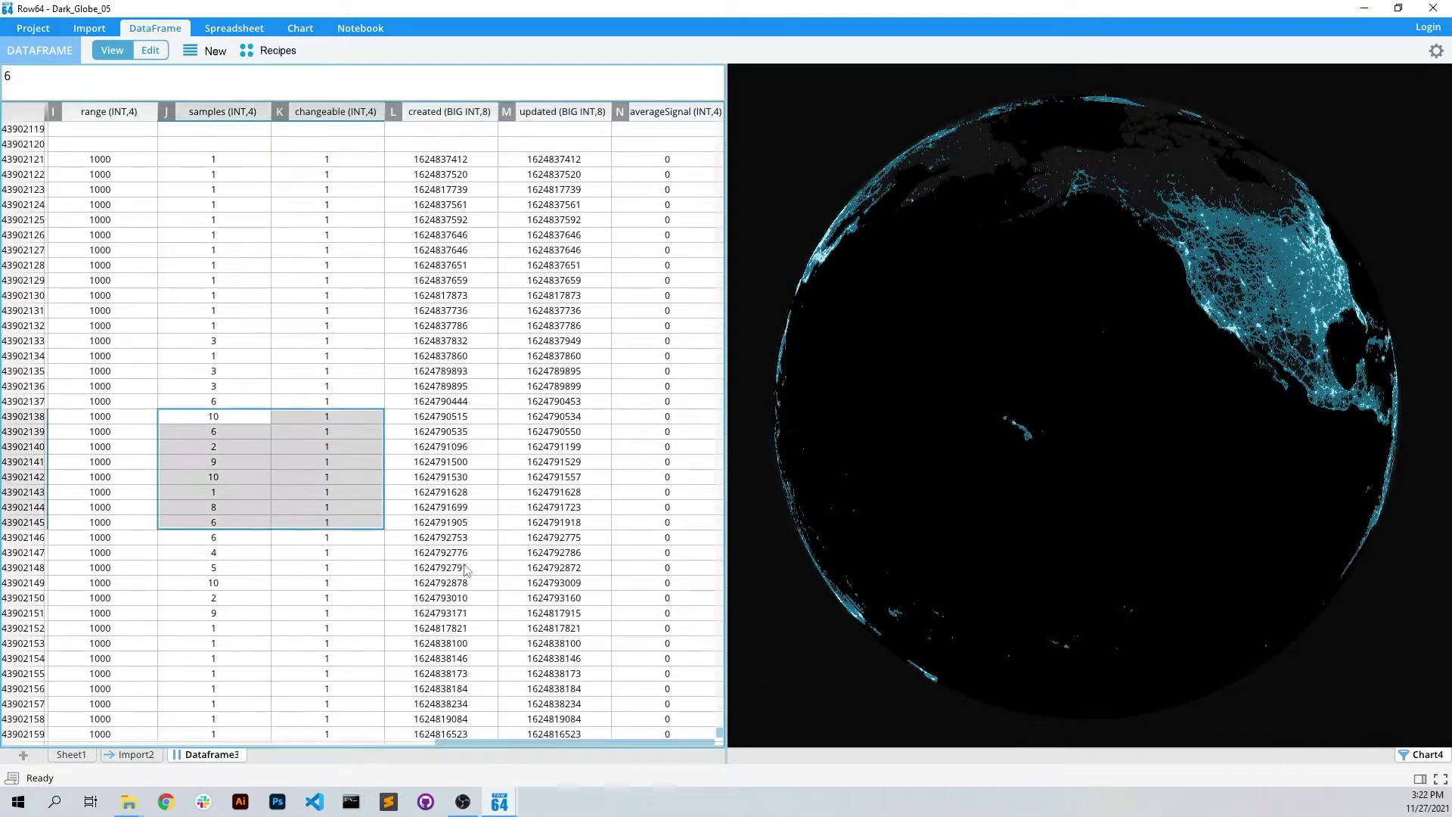
{"action": "left_click", "coordinate": [441, 567]}
{"action": "left_click_drag", "start_coordinate": [721, 738], "coordinate": [719, 363]}
{"action": "left_click_drag", "start_coordinate": [666, 537], "coordinate": [453, 355]}
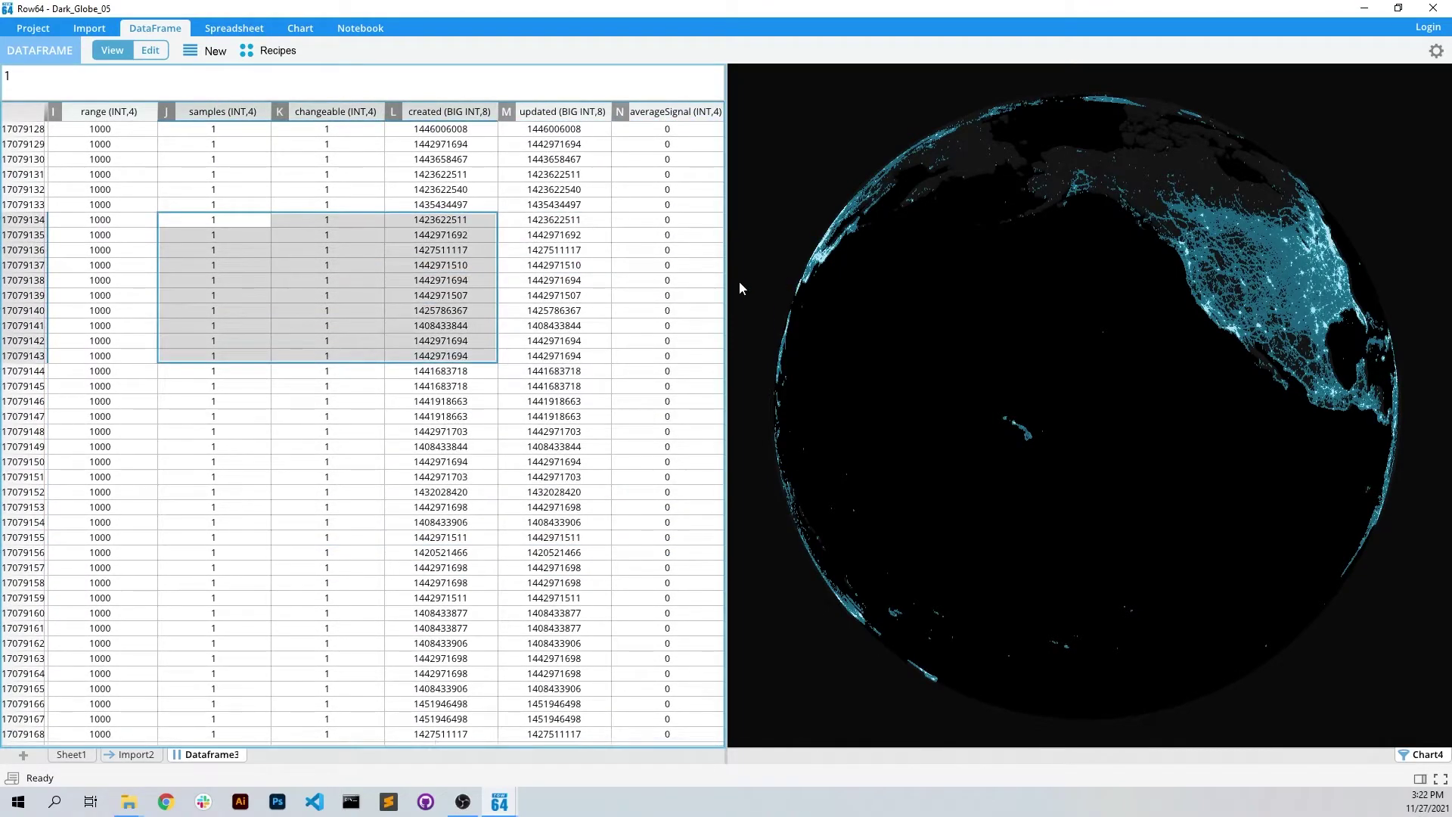
{"action": "left_click_drag", "start_coordinate": [726, 282], "coordinate": [905, 257]}
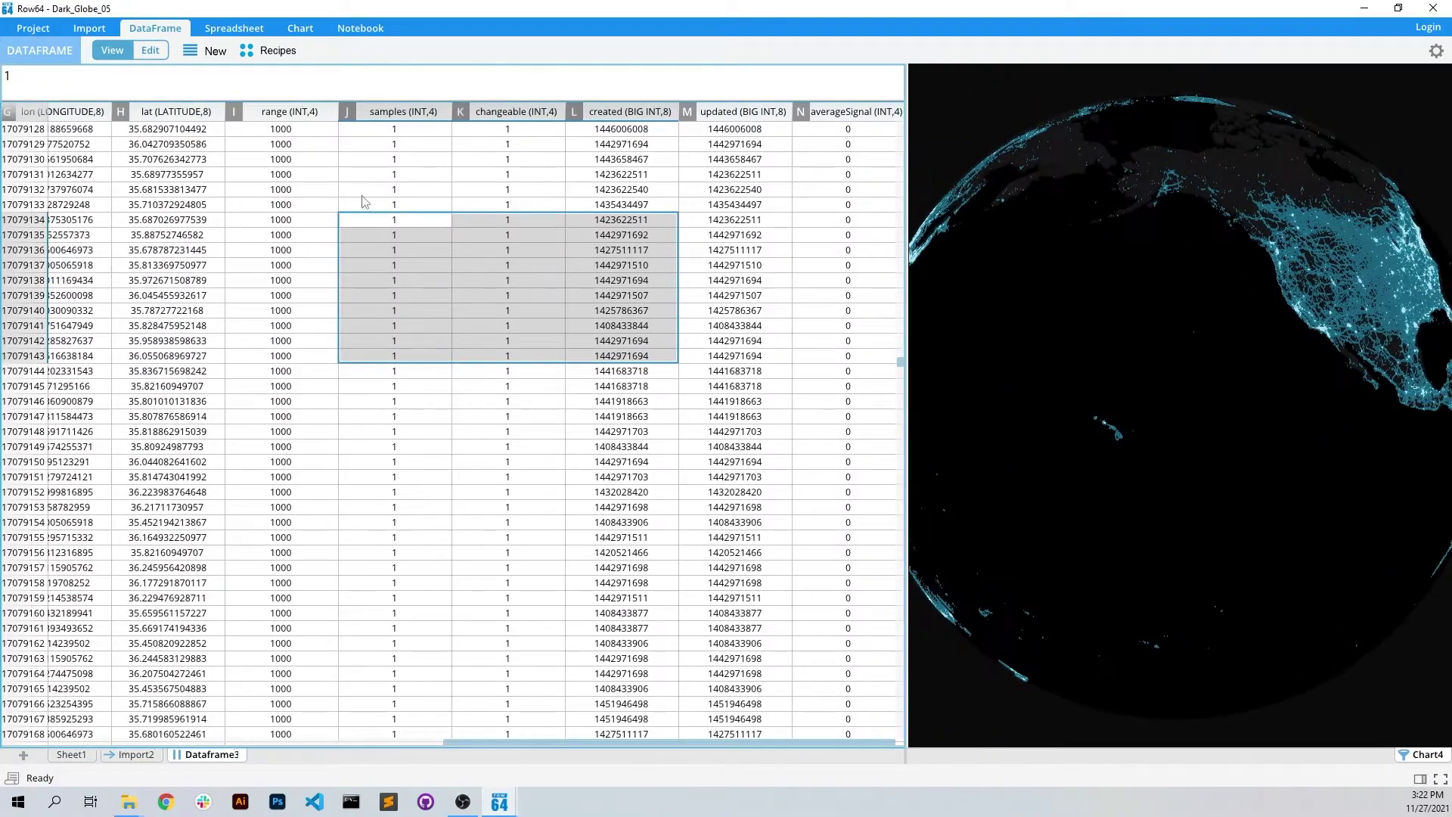
{"action": "left_click_drag", "start_coordinate": [394, 219], "coordinate": [170, 401]}
{"action": "left_click", "coordinate": [167, 387]}
{"action": "left_click_drag", "start_coordinate": [900, 363], "coordinate": [857, 96]}
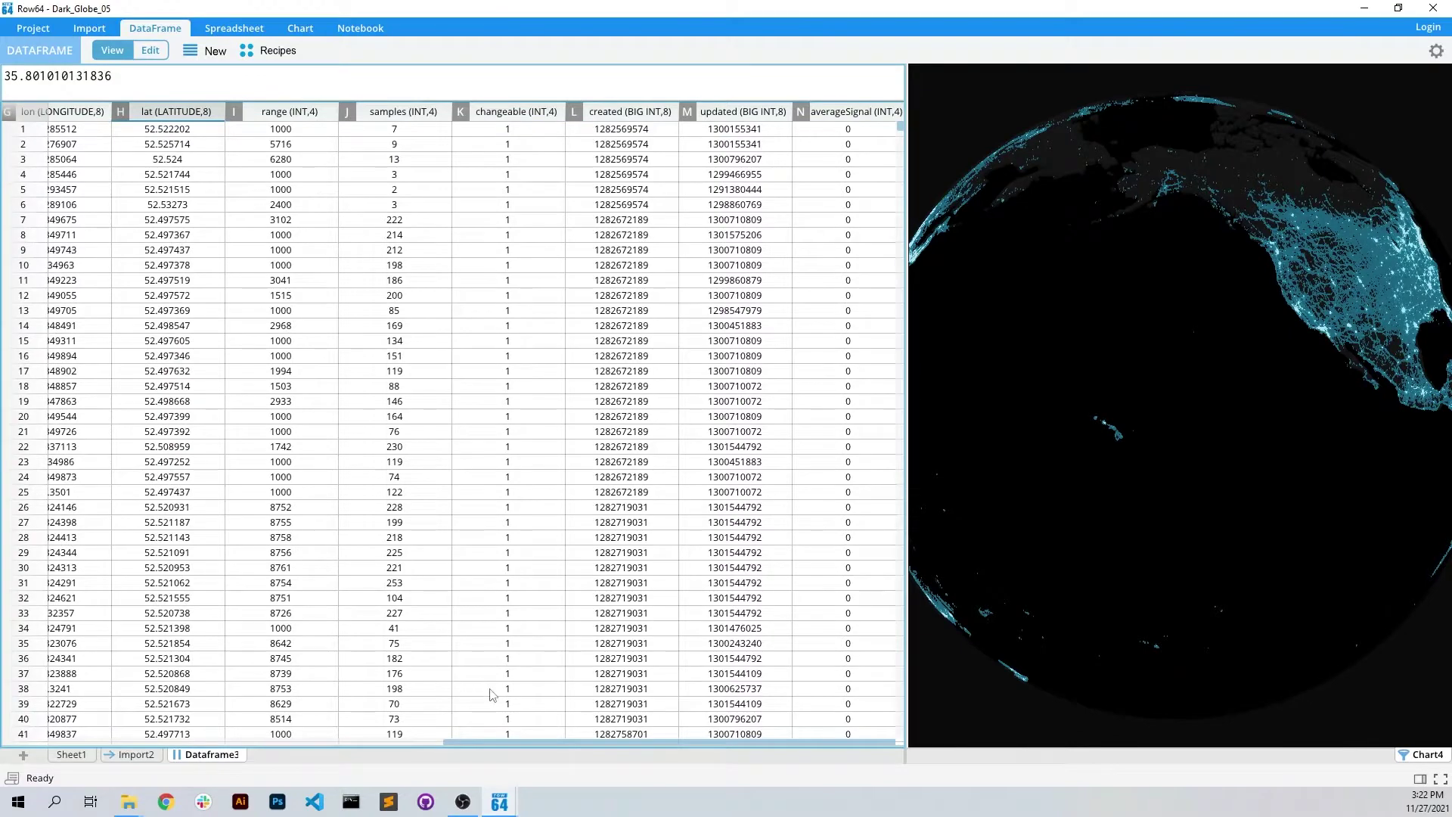
{"action": "scroll", "coordinate": [535, 745], "scroll_direction": "left", "scroll_amount": 5}
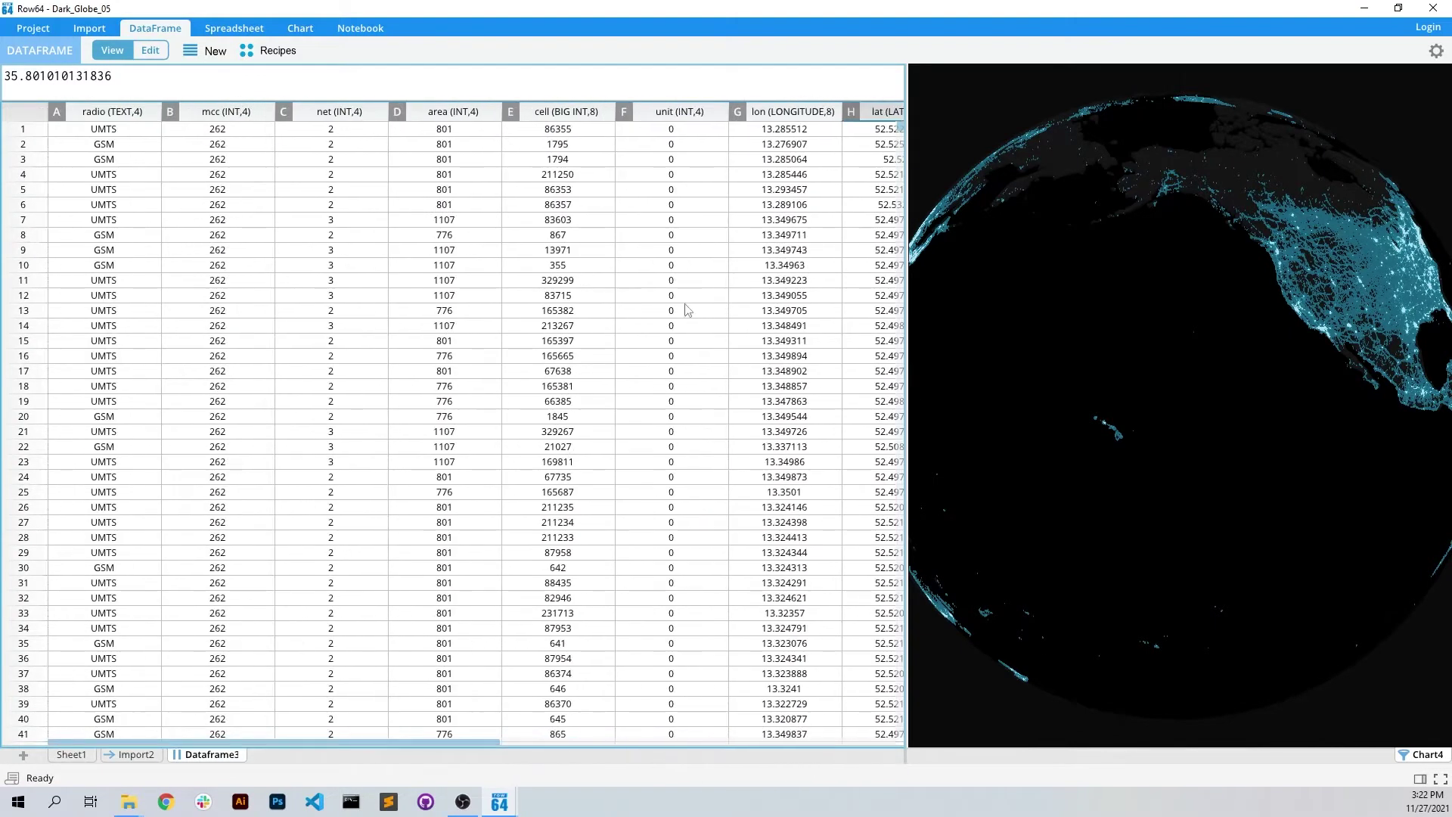
Narrow the dataframe pane to enlarge the globe chart, and examine the coverage over Europe and North America
{"action": "left_click_drag", "start_coordinate": [910, 291], "coordinate": [648, 291]}
{"action": "left_click_drag", "start_coordinate": [787, 278], "coordinate": [682, 262]}
{"action": "scroll", "coordinate": [1079, 171], "scroll_direction": "up", "scroll_amount": 5}
{"action": "left_click_drag", "start_coordinate": [1093, 234], "coordinate": [945, 247]}
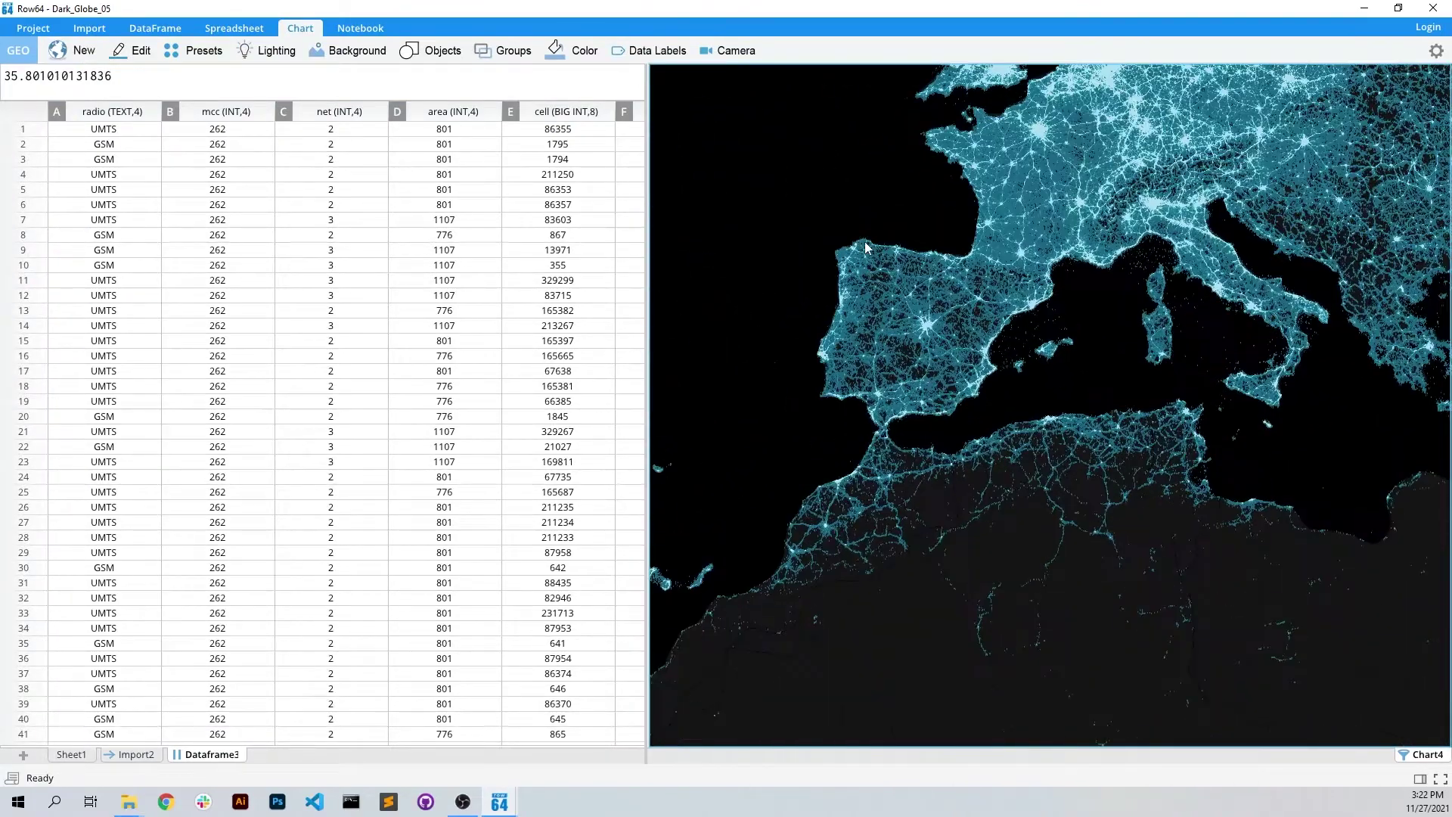
{"action": "left_click_drag", "start_coordinate": [816, 231], "coordinate": [1019, 151]}
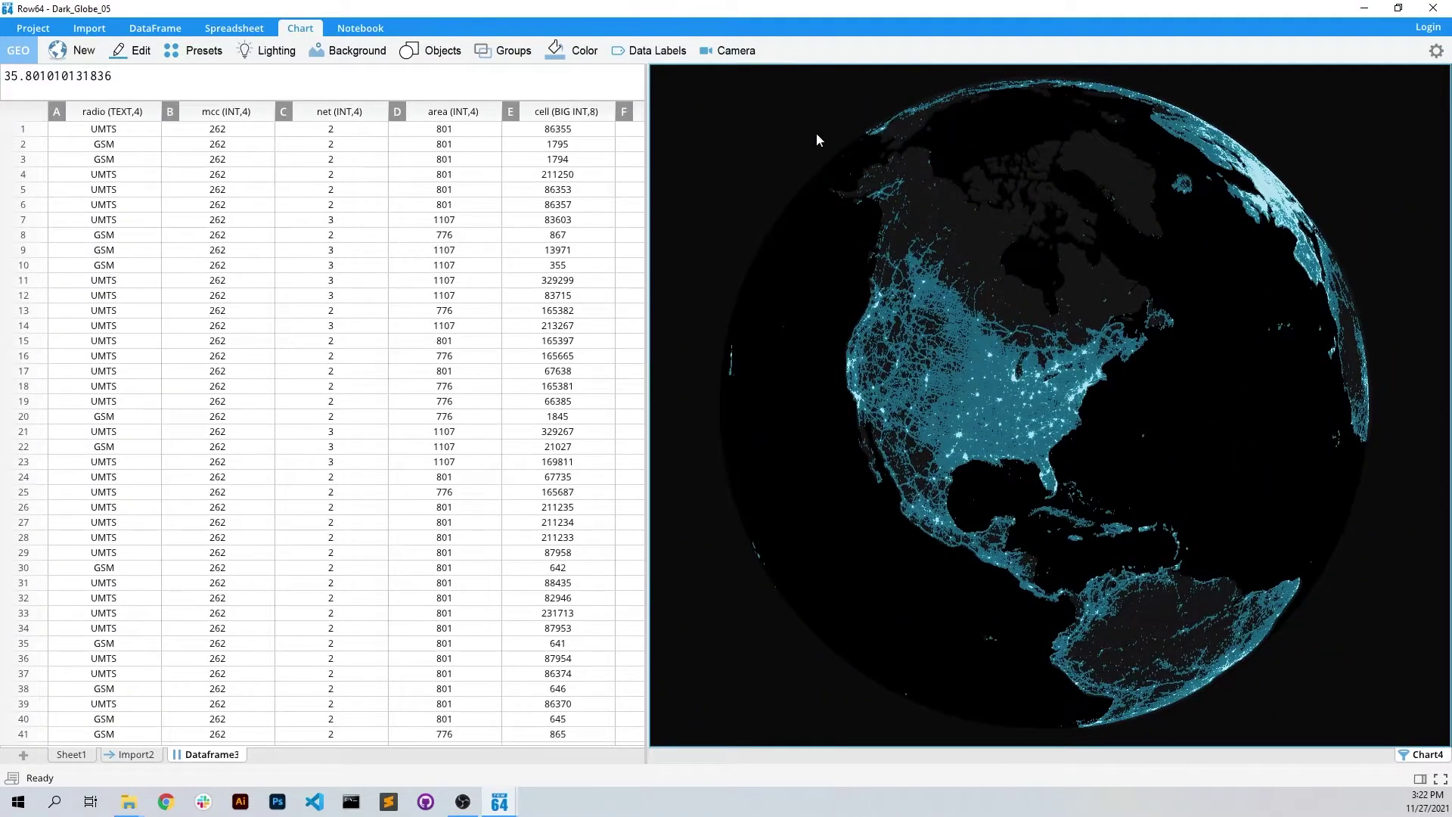
Open the material settings of the globe's water beside the chart and apply the Glass preset
{"action": "double_click", "coordinate": [772, 270]}
{"action": "left_click_drag", "start_coordinate": [897, 228], "coordinate": [337, 182]}
{"action": "left_click", "coordinate": [330, 209]}
{"action": "left_click", "coordinate": [322, 235]}
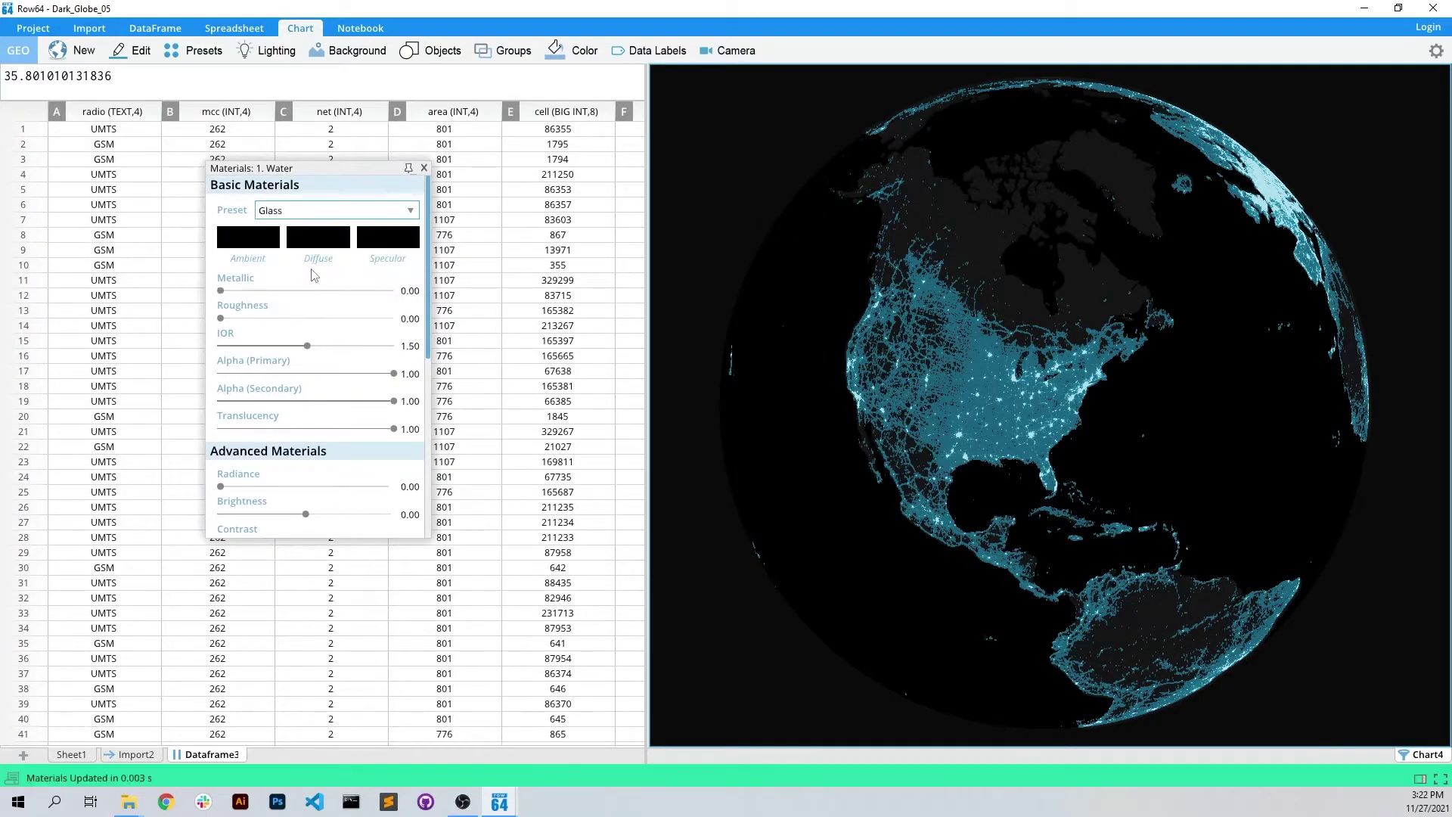
Set the water material's diffuse color to grey 777676 and its IOR to 1.16
{"action": "left_click", "coordinate": [317, 236]}
{"action": "mouse_move", "coordinate": [485, 262]}
{"action": "left_mouse_down"}
{"action": "mouse_move", "coordinate": [480, 227]}
{"action": "mouse_move", "coordinate": [452, 211]}
{"action": "mouse_move", "coordinate": [478, 216]}
{"action": "mouse_move", "coordinate": [450, 204]}
{"action": "mouse_move", "coordinate": [475, 238]}
{"action": "mouse_move", "coordinate": [442, 244]}
{"action": "left_mouse_up"}
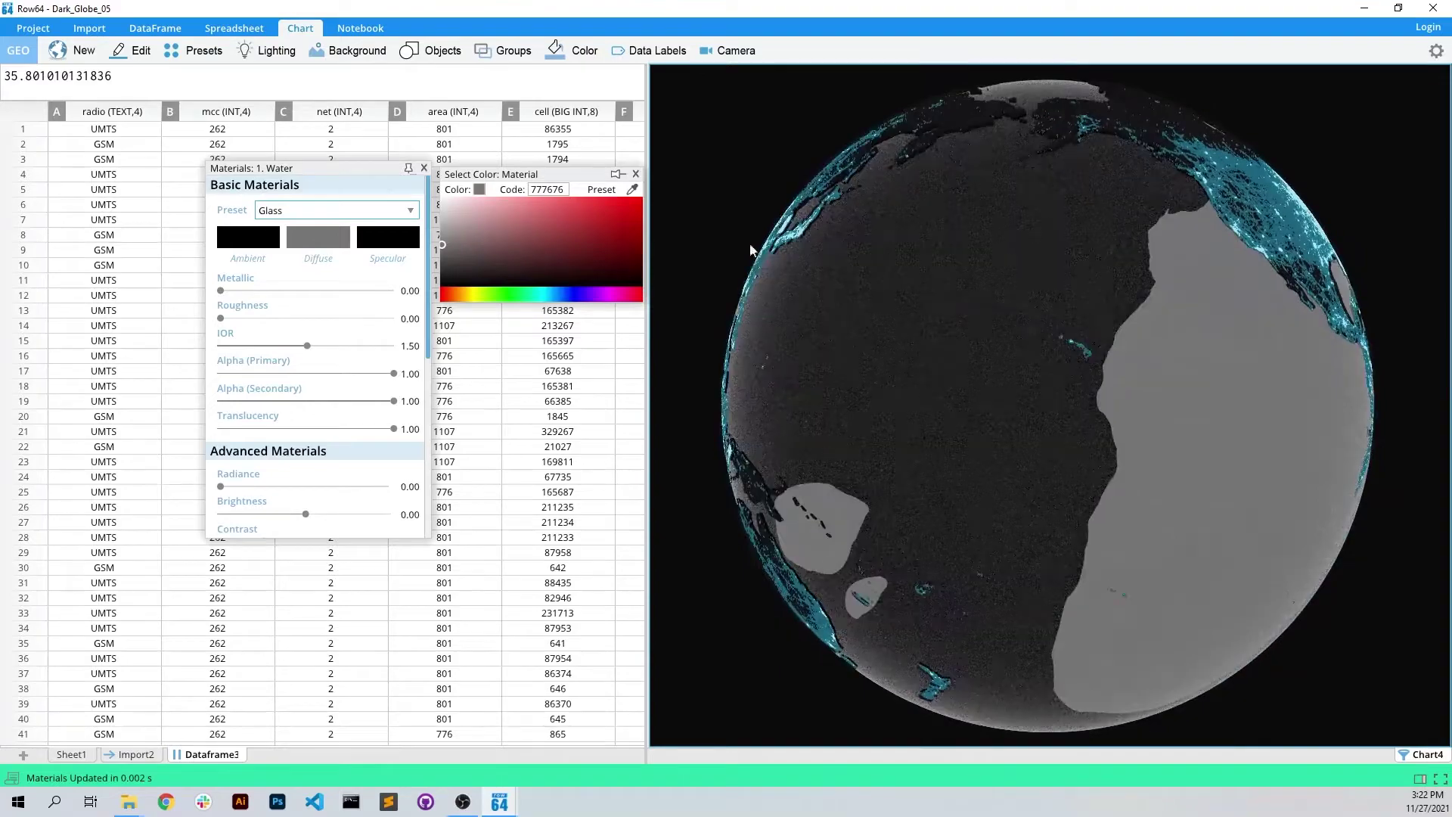
{"action": "mouse_move", "coordinate": [306, 344]}
{"action": "left_mouse_down"}
{"action": "mouse_move", "coordinate": [227, 346]}
{"action": "mouse_move", "coordinate": [287, 345]}
{"action": "left_mouse_up"}
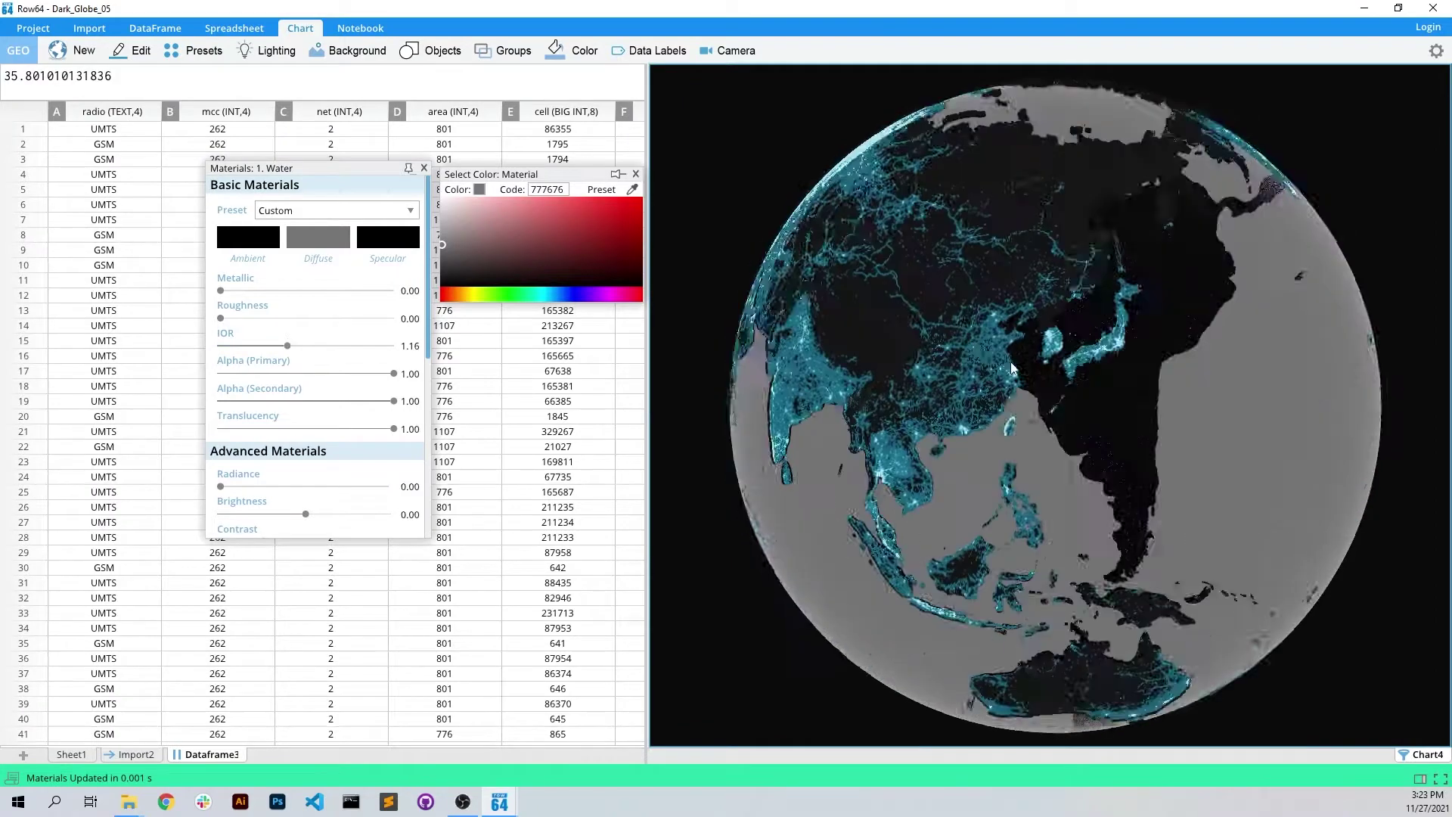
Darken the water's diffuse color to near black and close the material settings
{"action": "left_click_drag", "start_coordinate": [554, 248], "coordinate": [418, 286]}
{"action": "left_click", "coordinate": [637, 173]}
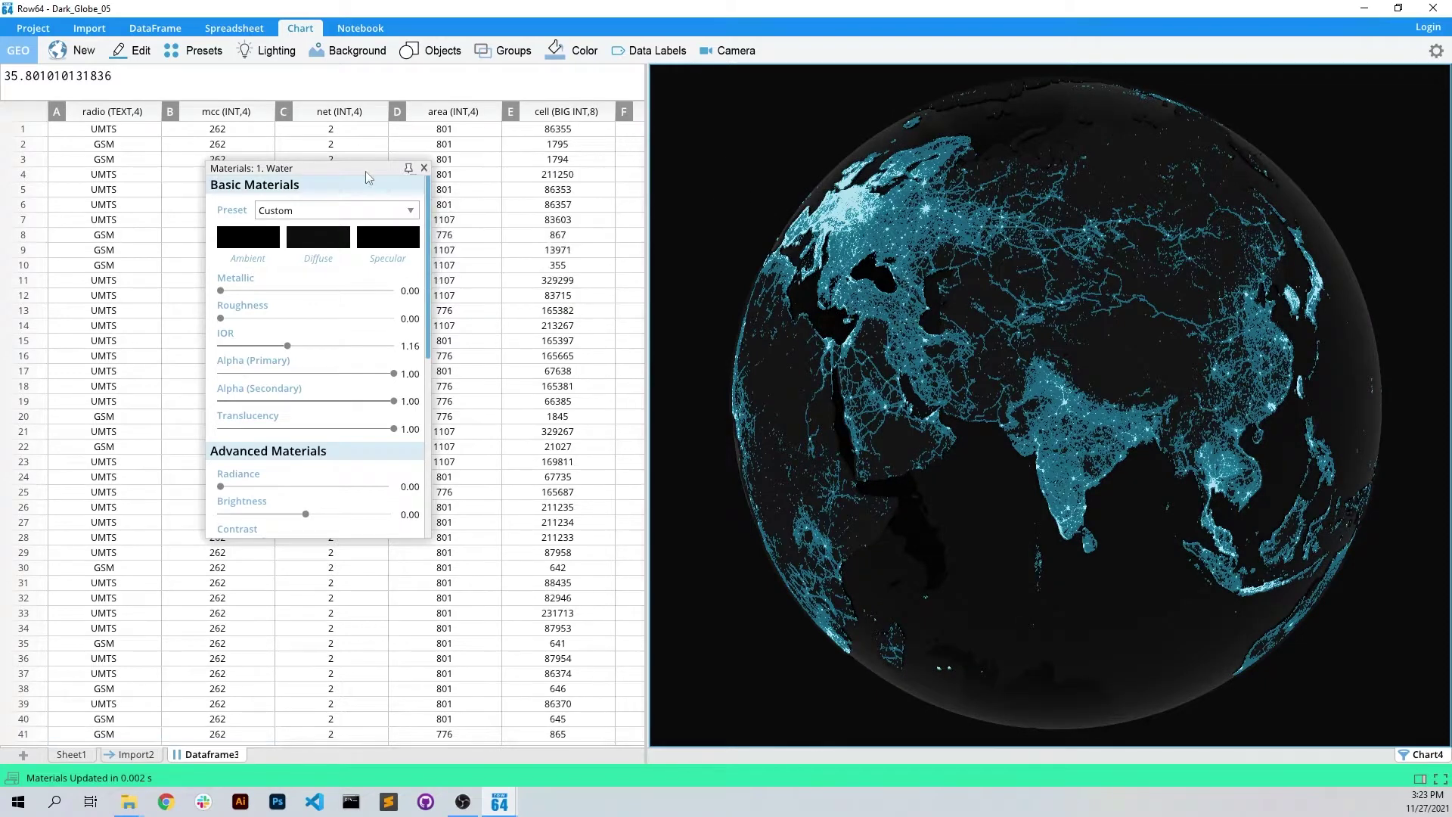
{"action": "left_click", "coordinate": [424, 169]}
Check the frame rate in the ray tracing settings while the globe rotates, and close the settings
{"action": "left_click", "coordinate": [1436, 51]}
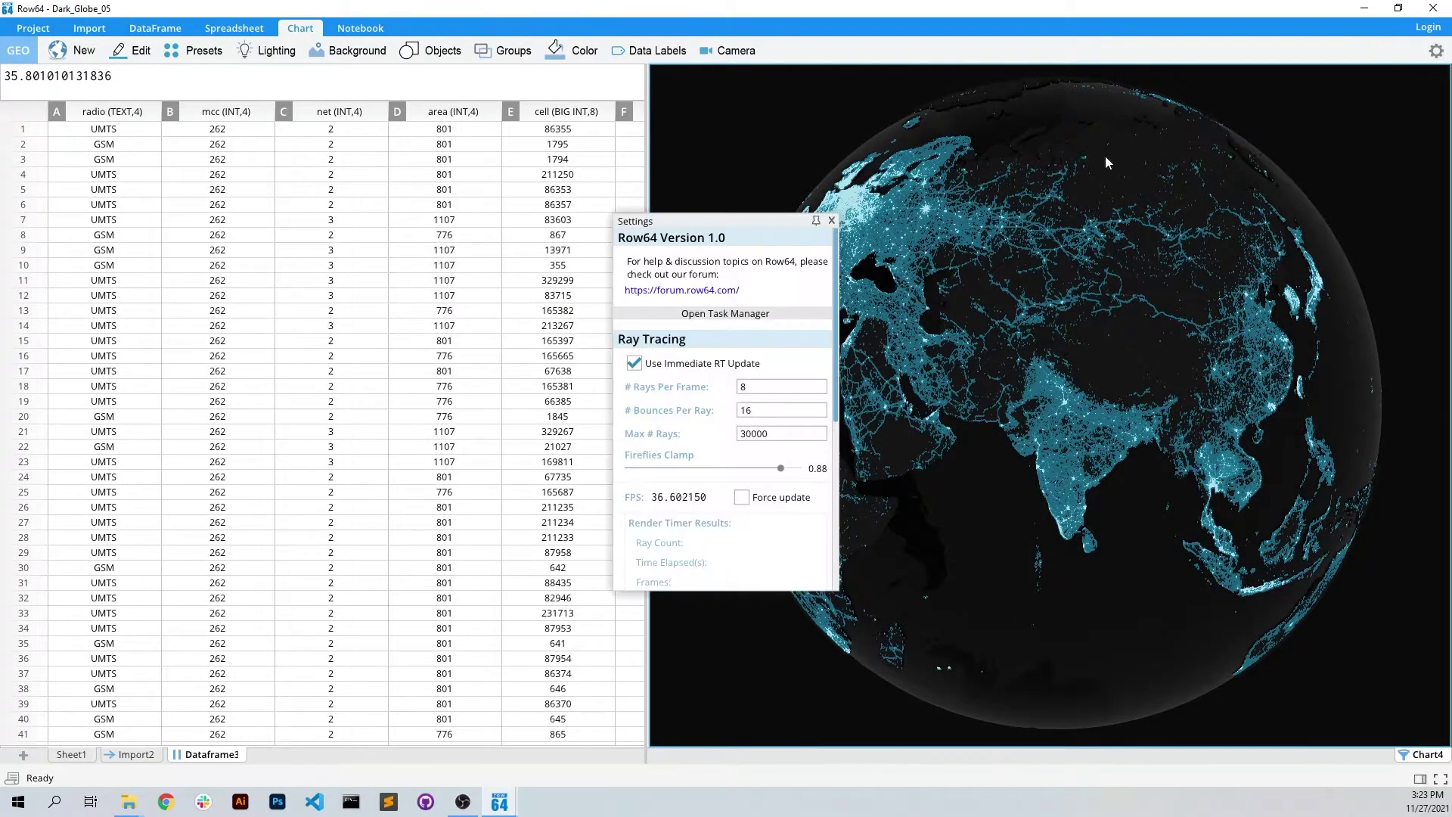
{"action": "left_click_drag", "start_coordinate": [989, 347], "coordinate": [1258, 302]}
{"action": "left_click_drag", "start_coordinate": [1096, 321], "coordinate": [567, 209]}
{"action": "left_click_drag", "start_coordinate": [824, 242], "coordinate": [862, 266]}
{"action": "left_click", "coordinate": [639, 201]}
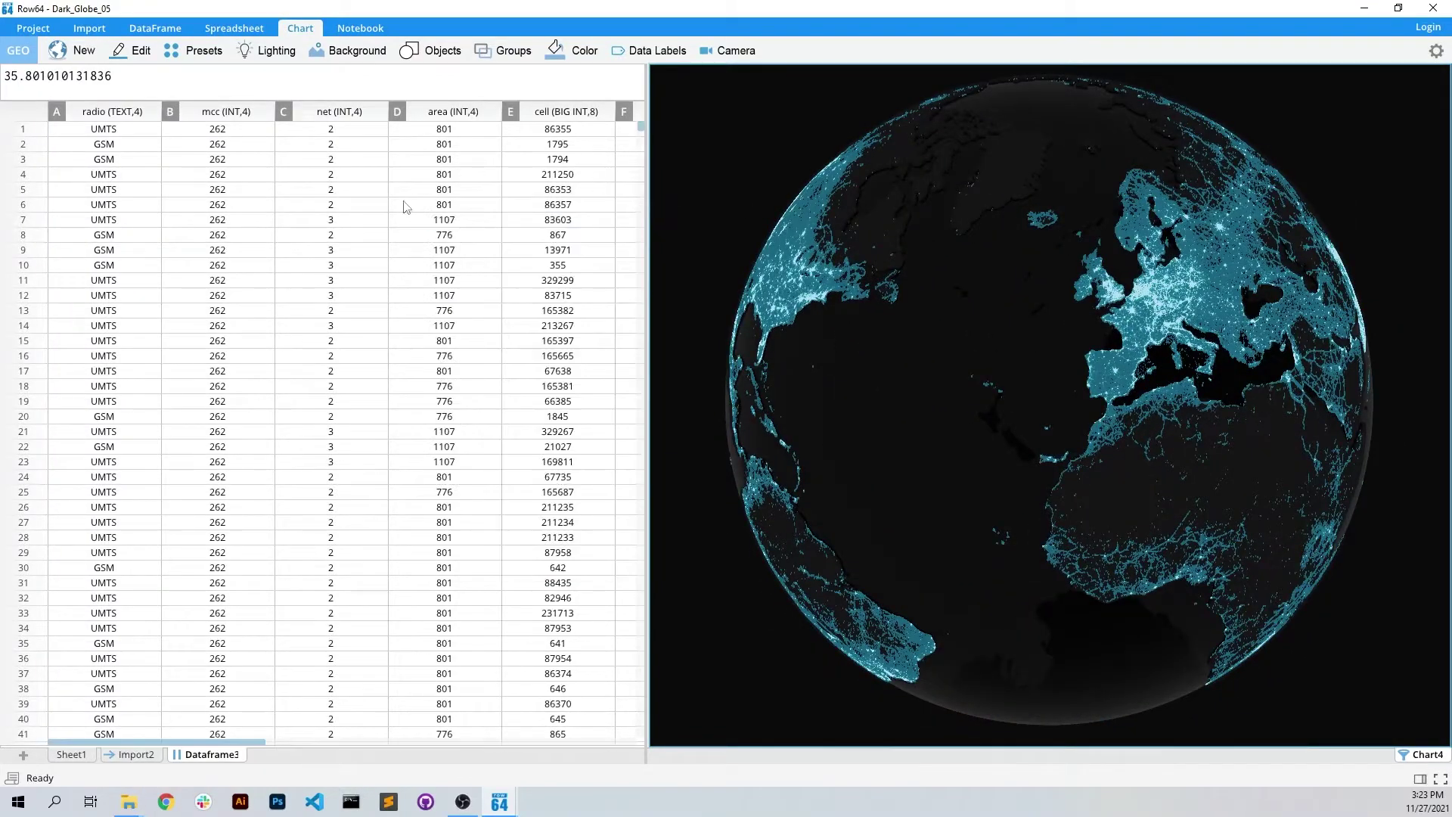
Examine rows further down the dataframe and the globe's coverage across North and South America
{"action": "left_click_drag", "start_coordinate": [307, 251], "coordinate": [355, 310]}
{"action": "left_click", "coordinate": [443, 280]}
{"action": "left_click_drag", "start_coordinate": [640, 142], "coordinate": [657, 185]}
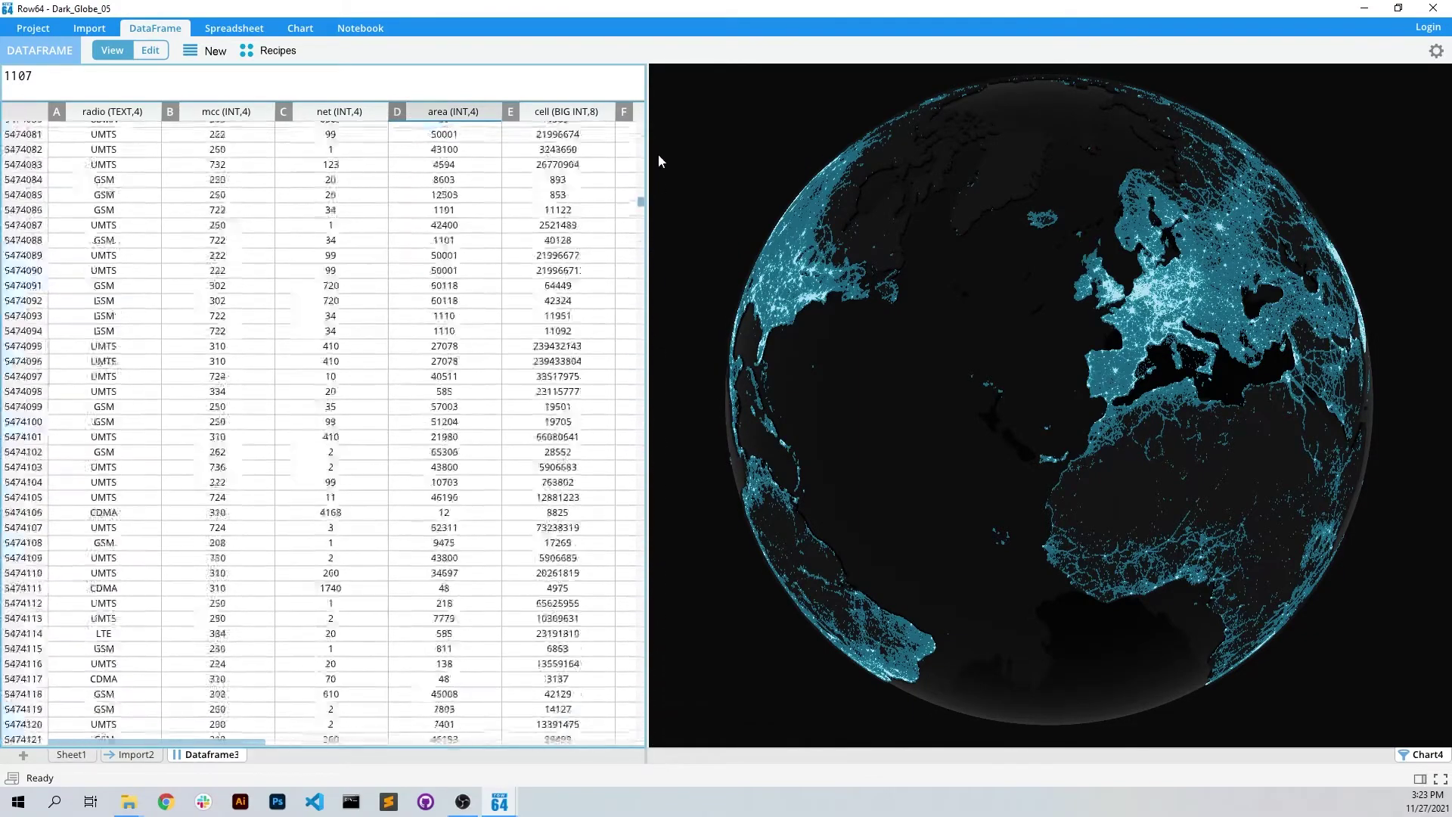
{"action": "left_click_drag", "start_coordinate": [870, 227], "coordinate": [992, 230]}
{"action": "scroll", "coordinate": [1153, 203], "scroll_direction": "up", "scroll_amount": 3}
{"action": "scroll", "coordinate": [1152, 202], "scroll_direction": "up", "scroll_amount": 5}
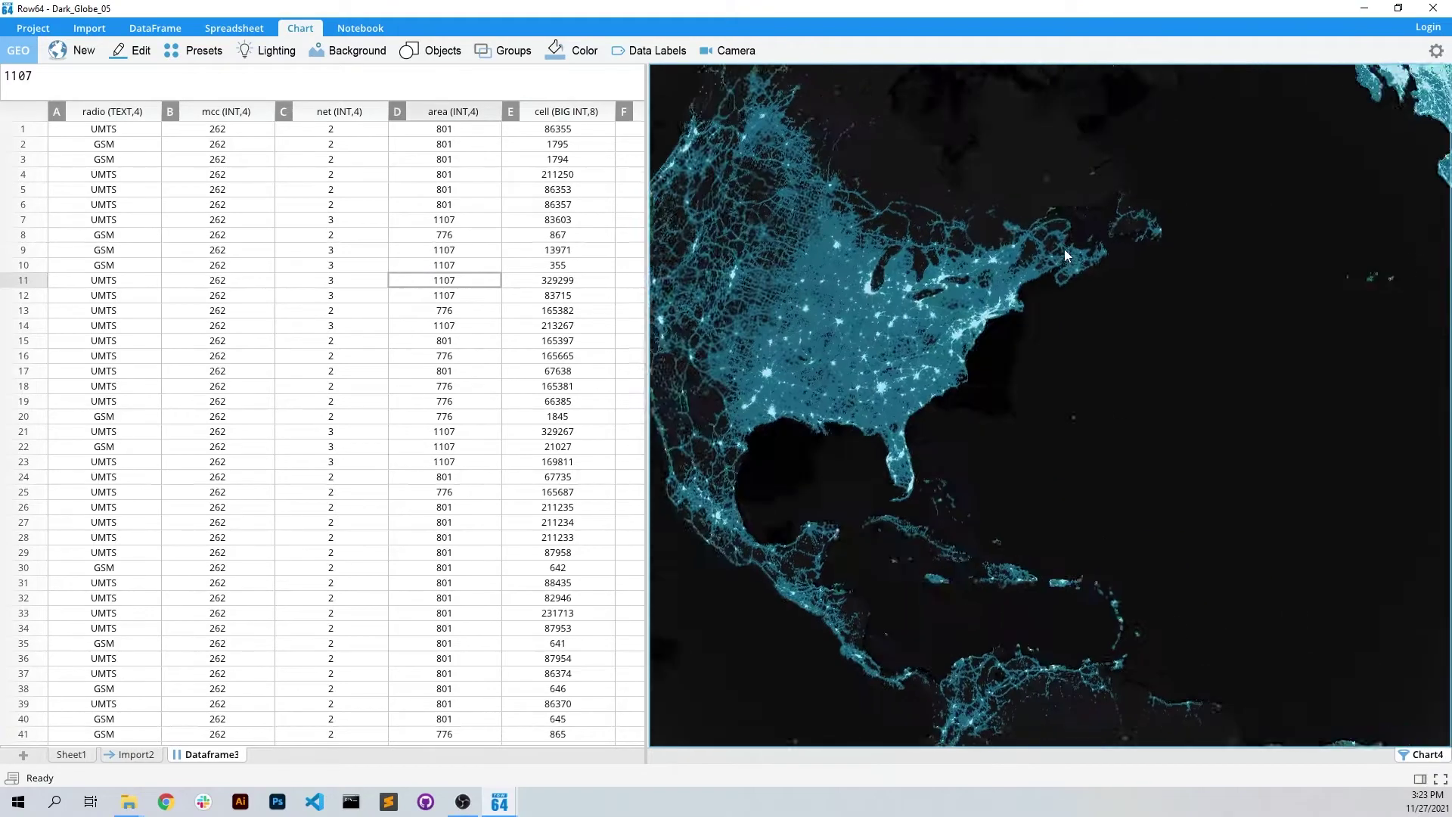
{"action": "scroll", "coordinate": [990, 243], "scroll_direction": "down", "scroll_amount": 5}
{"action": "left_click_drag", "start_coordinate": [1056, 270], "coordinate": [1113, 265]}
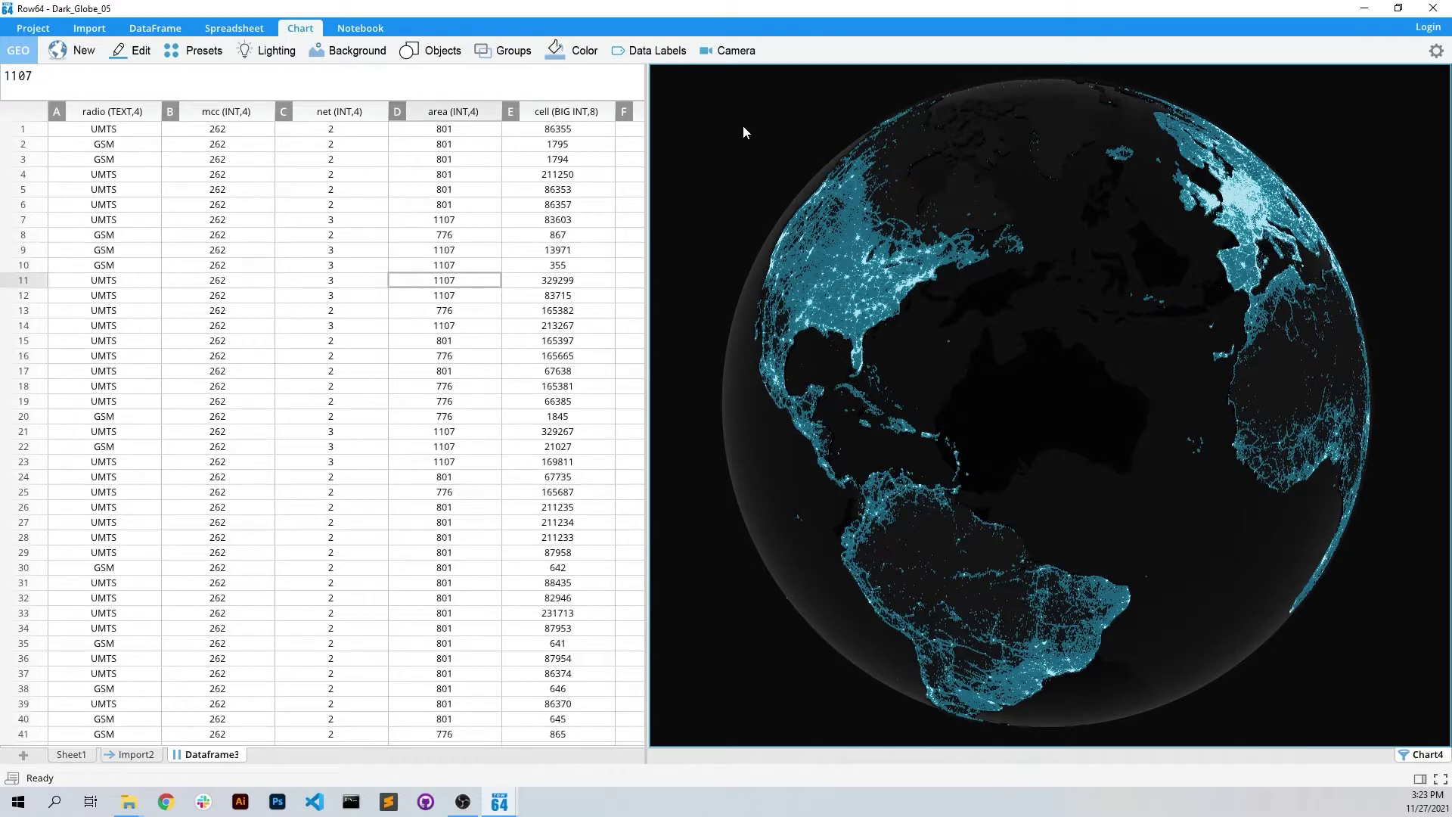
{"action": "left_click_drag", "start_coordinate": [717, 93], "coordinate": [780, 156]}
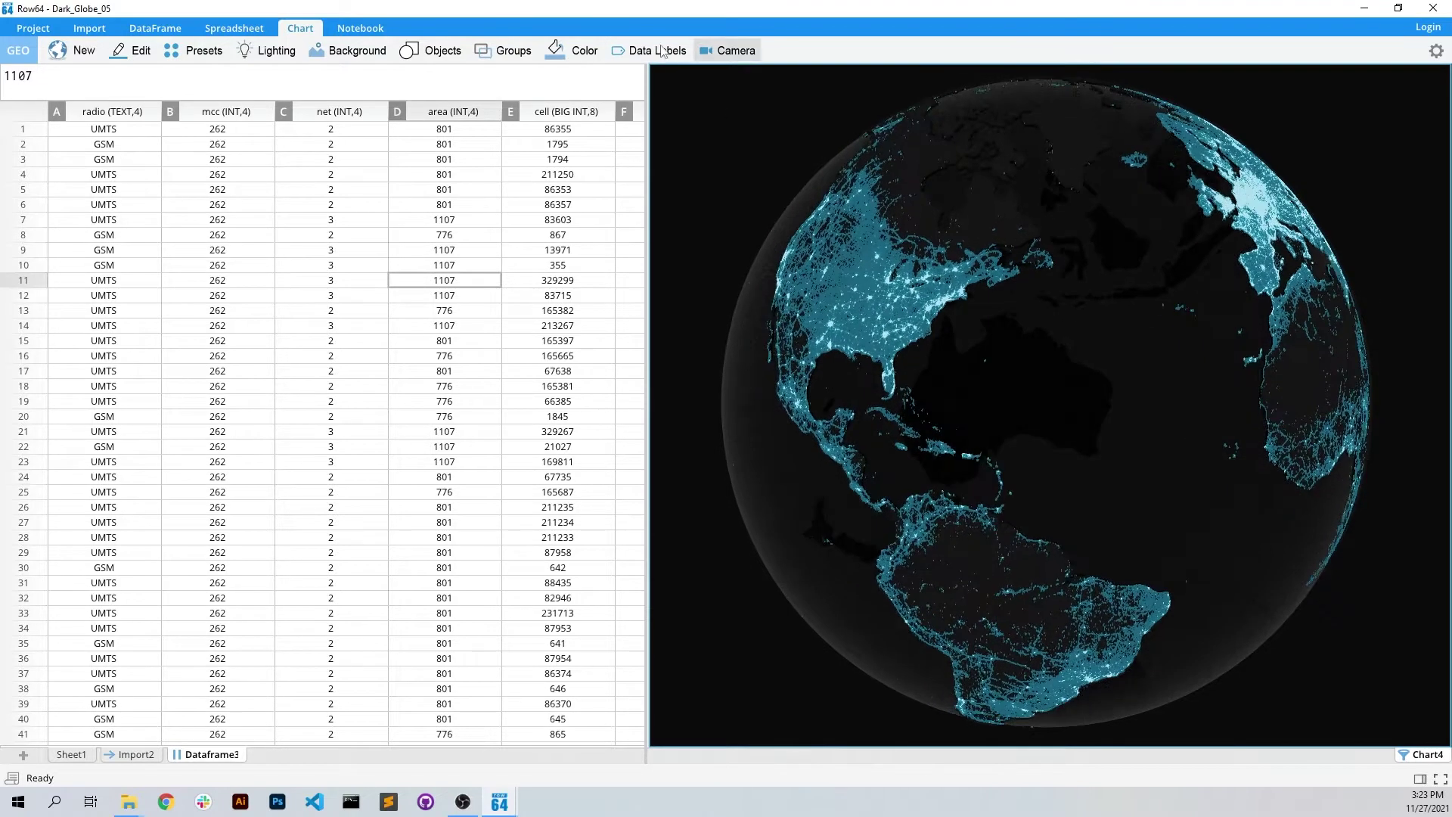
Open the chart's Datashader options away from the globe and bring up the heatmap color theme presets
{"action": "left_click", "coordinate": [649, 50]}
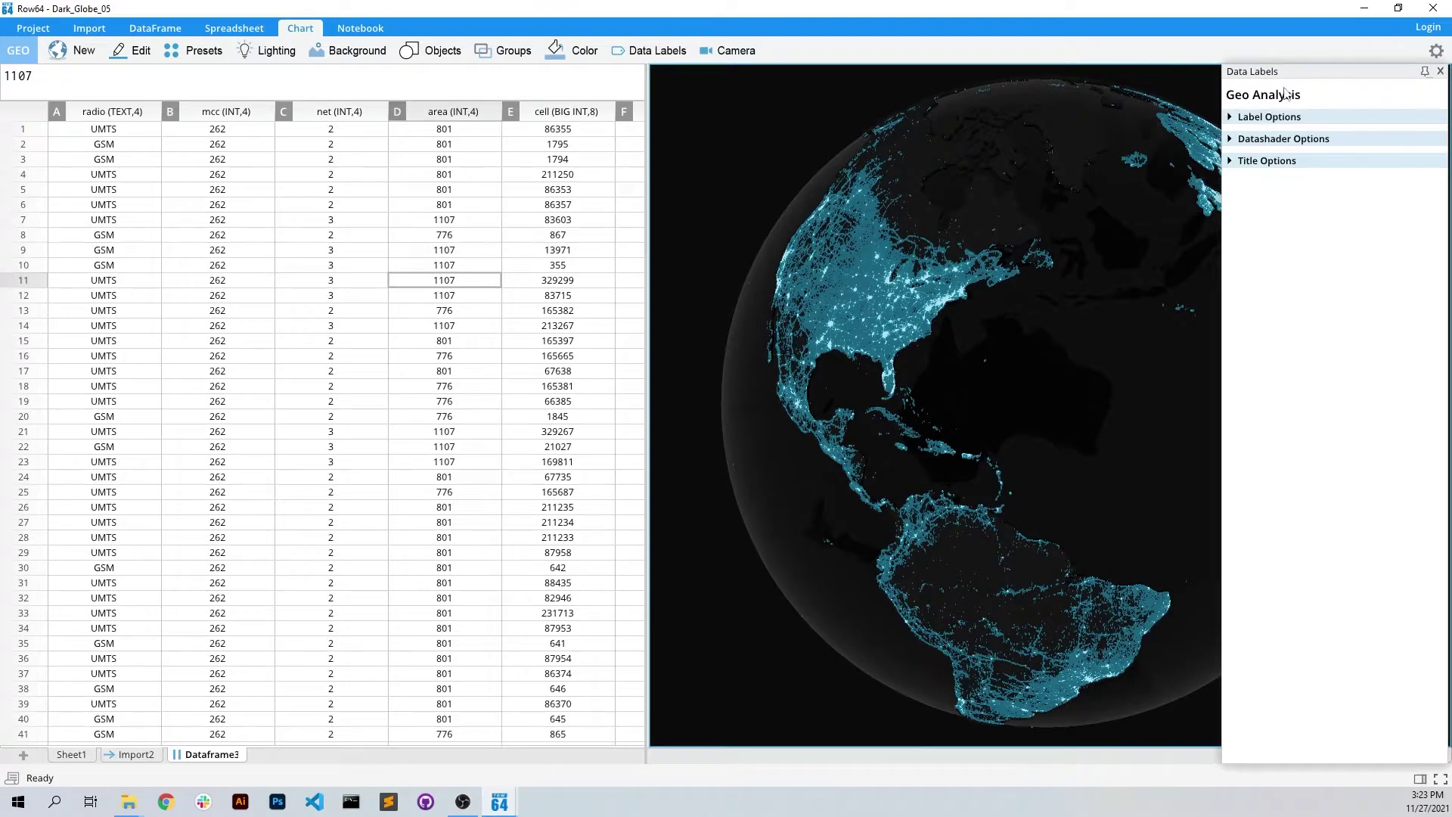
{"action": "left_click_drag", "start_coordinate": [1288, 79], "coordinate": [85, 78]}
{"action": "left_click", "coordinate": [27, 139]}
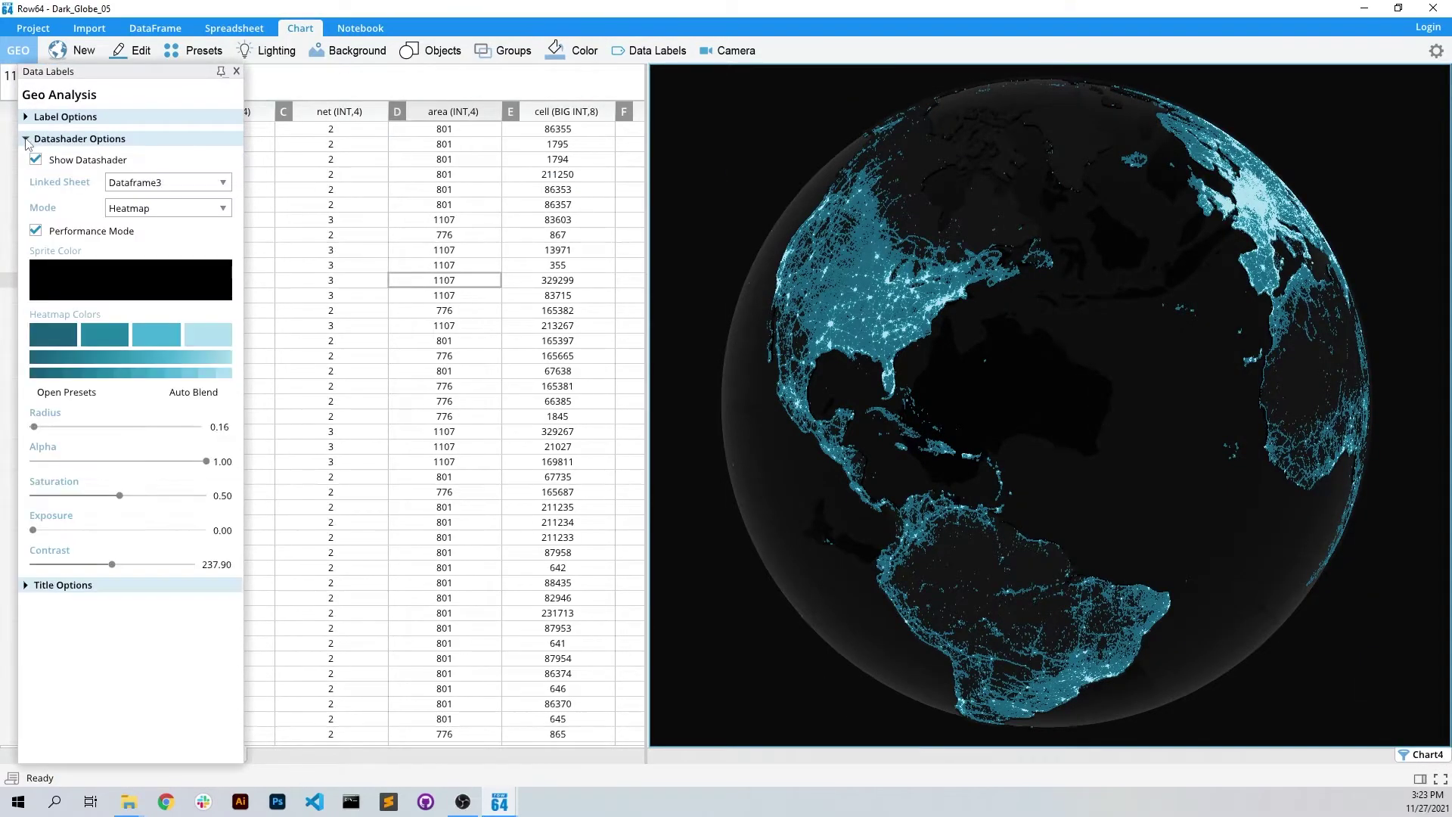
{"action": "left_click", "coordinate": [67, 392]}
Try several heatmap color themes on the globe, including light blue, purple-to-yellow and purple-orange-pink blends
{"action": "left_click", "coordinate": [330, 412]}
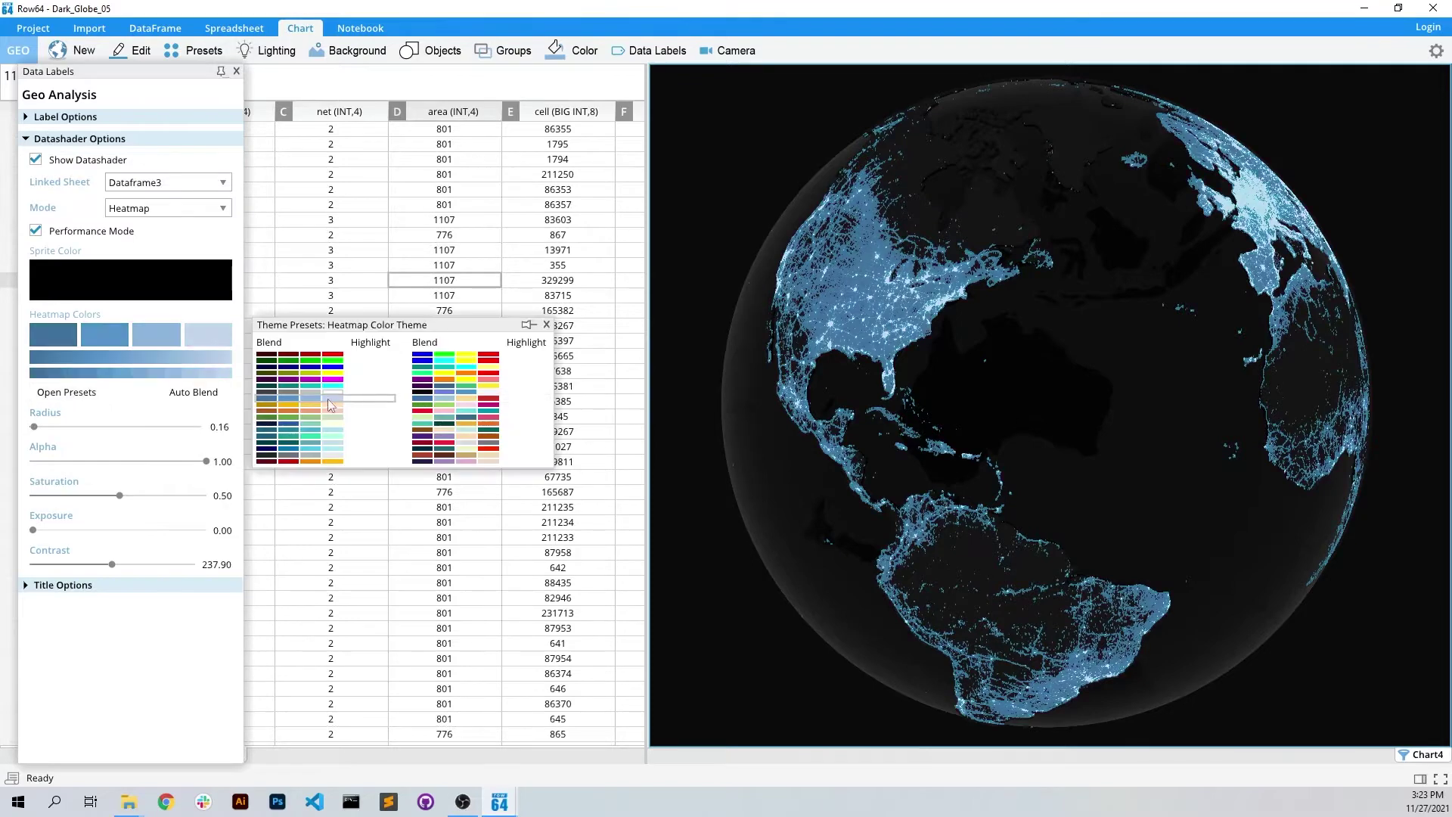
{"action": "left_click", "coordinate": [317, 397]}
{"action": "left_click", "coordinate": [316, 391]}
{"action": "left_click", "coordinate": [315, 398]}
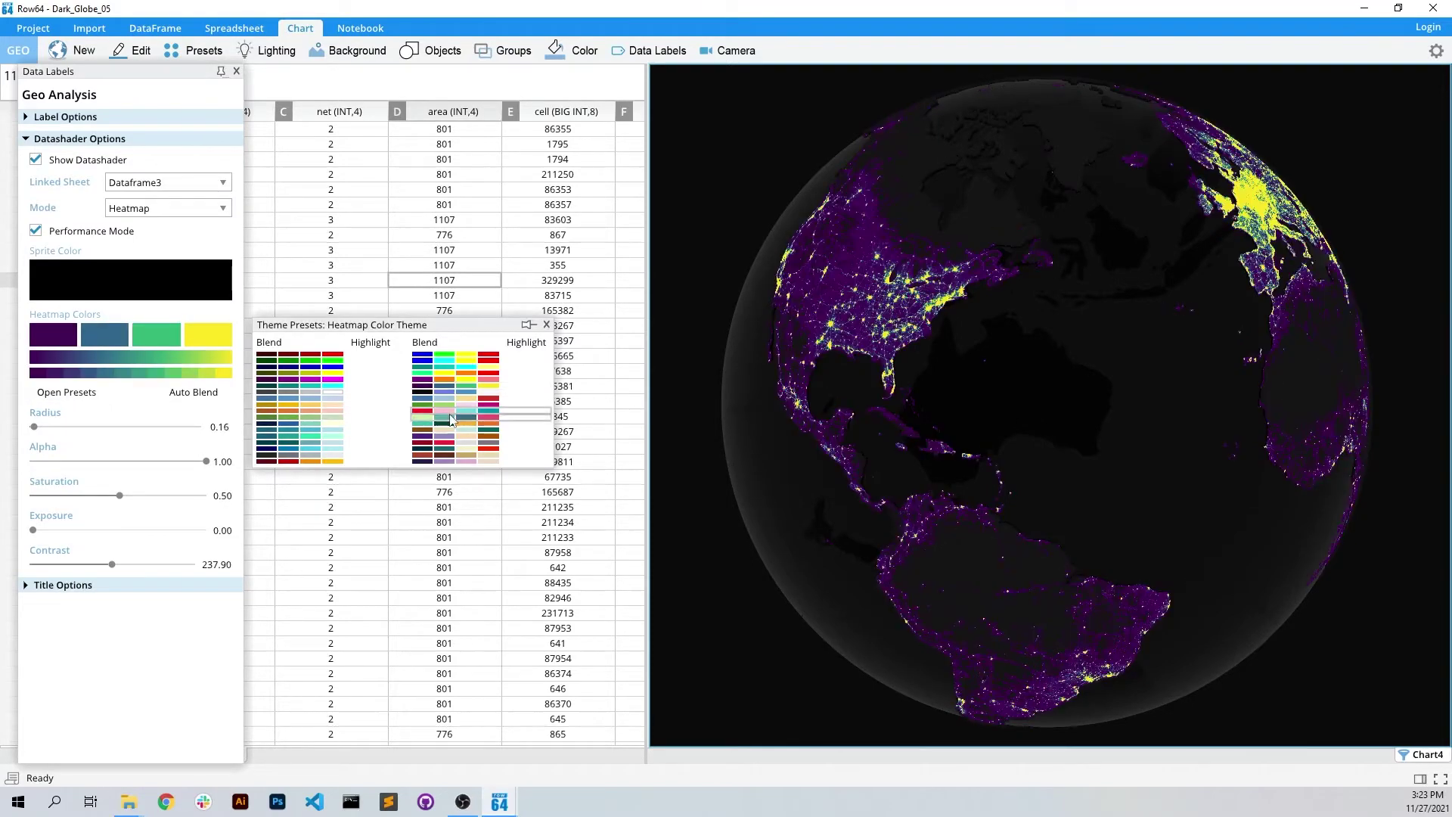
{"action": "left_click", "coordinate": [316, 393]}
{"action": "left_click", "coordinate": [443, 382]}
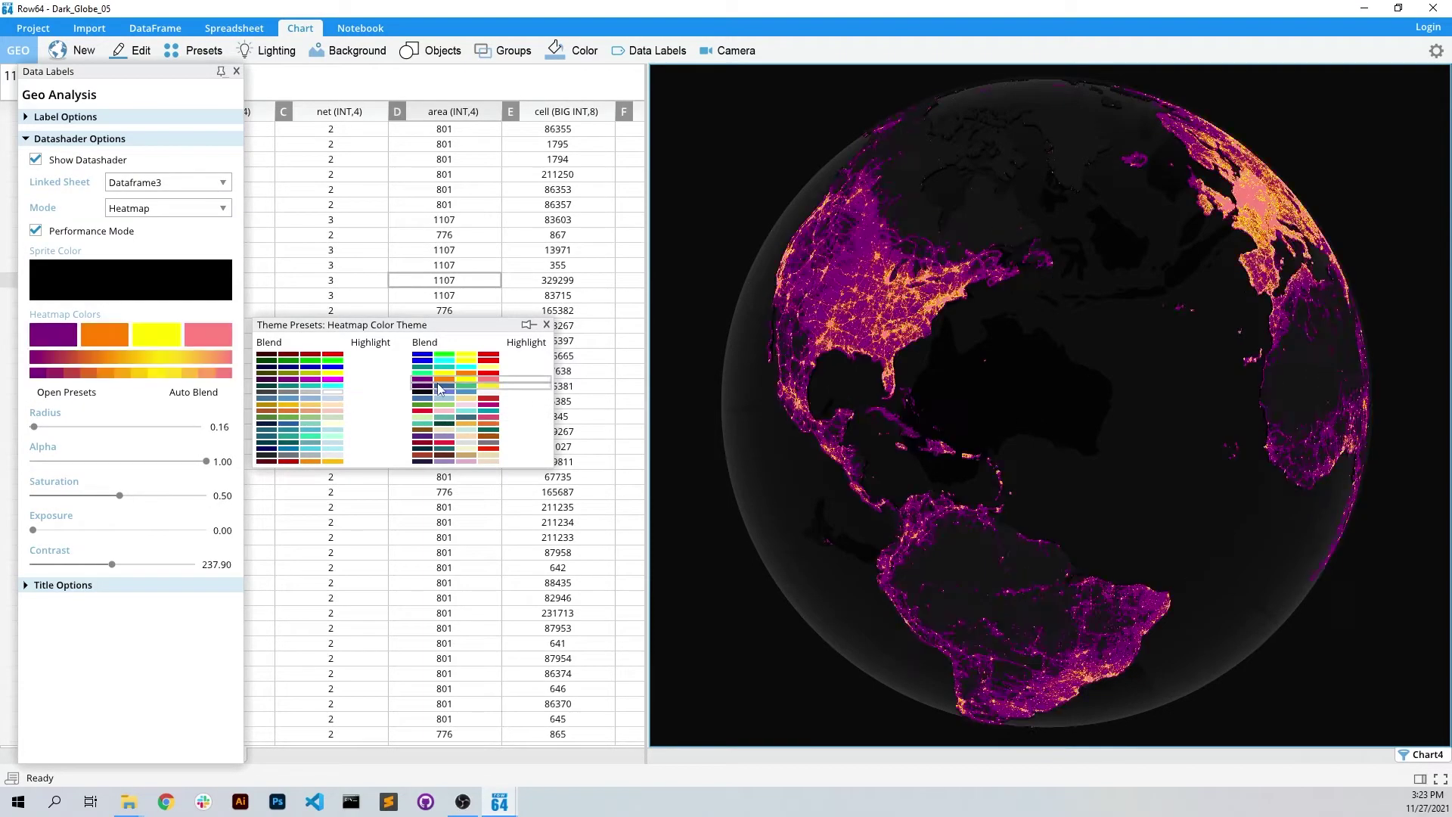
{"action": "left_click", "coordinate": [445, 376]}
{"action": "left_click", "coordinate": [454, 394]}
{"action": "left_click", "coordinate": [454, 399]}
Enlarge the theme presets window and apply the dark-red-to-yellow blend to the heatmap
{"action": "left_click_drag", "start_coordinate": [538, 470], "coordinate": [378, 638]}
{"action": "left_click", "coordinate": [323, 482]}
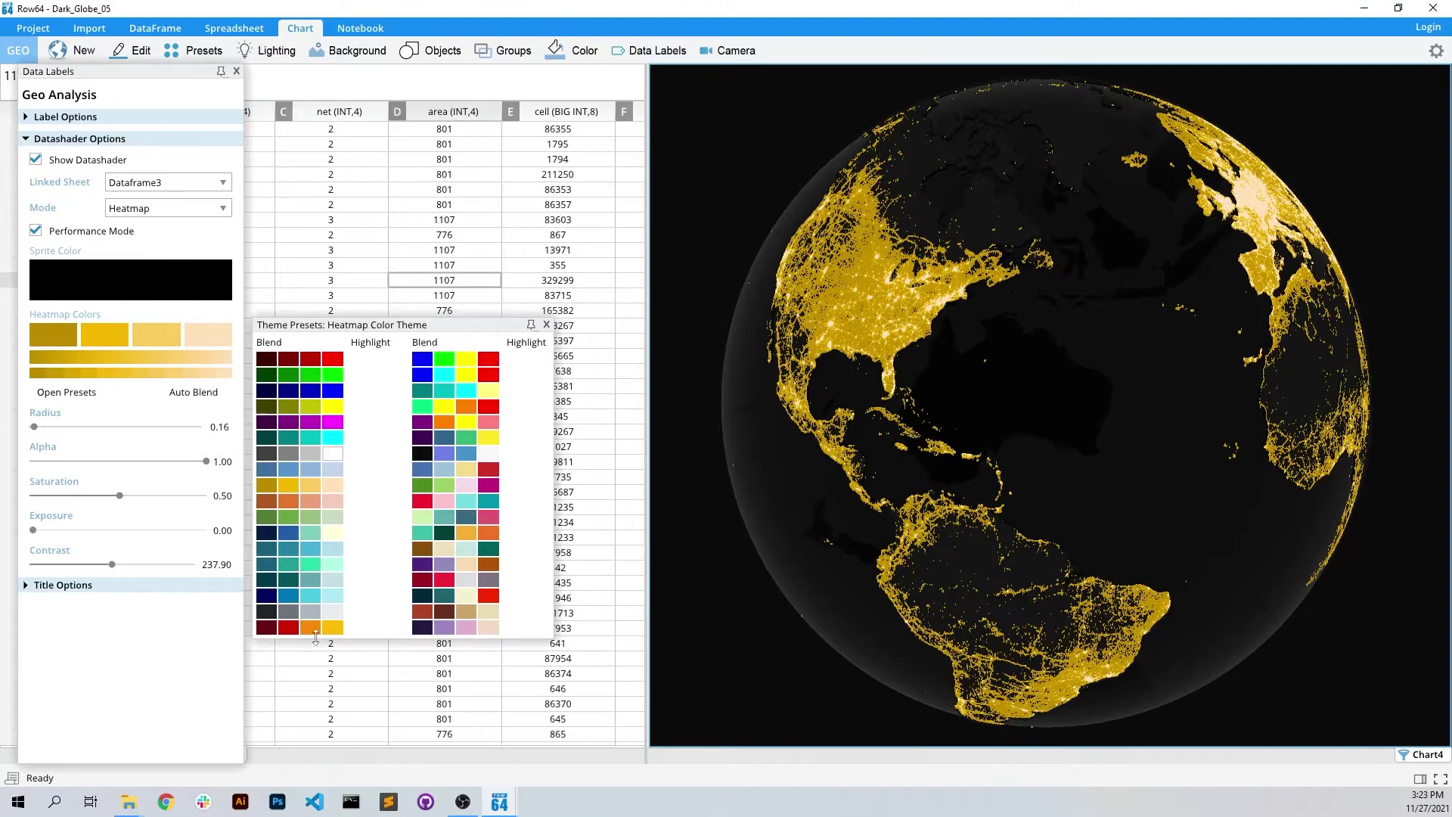
{"action": "left_click", "coordinate": [313, 627]}
Set the heatmap's radius to 0.27, saturation to 0.54 and contrast to 199.94, keeping alpha at 1.00
{"action": "left_click_drag", "start_coordinate": [847, 235], "coordinate": [924, 283]}
{"action": "scroll", "coordinate": [924, 283], "scroll_direction": "up", "scroll_amount": 3}
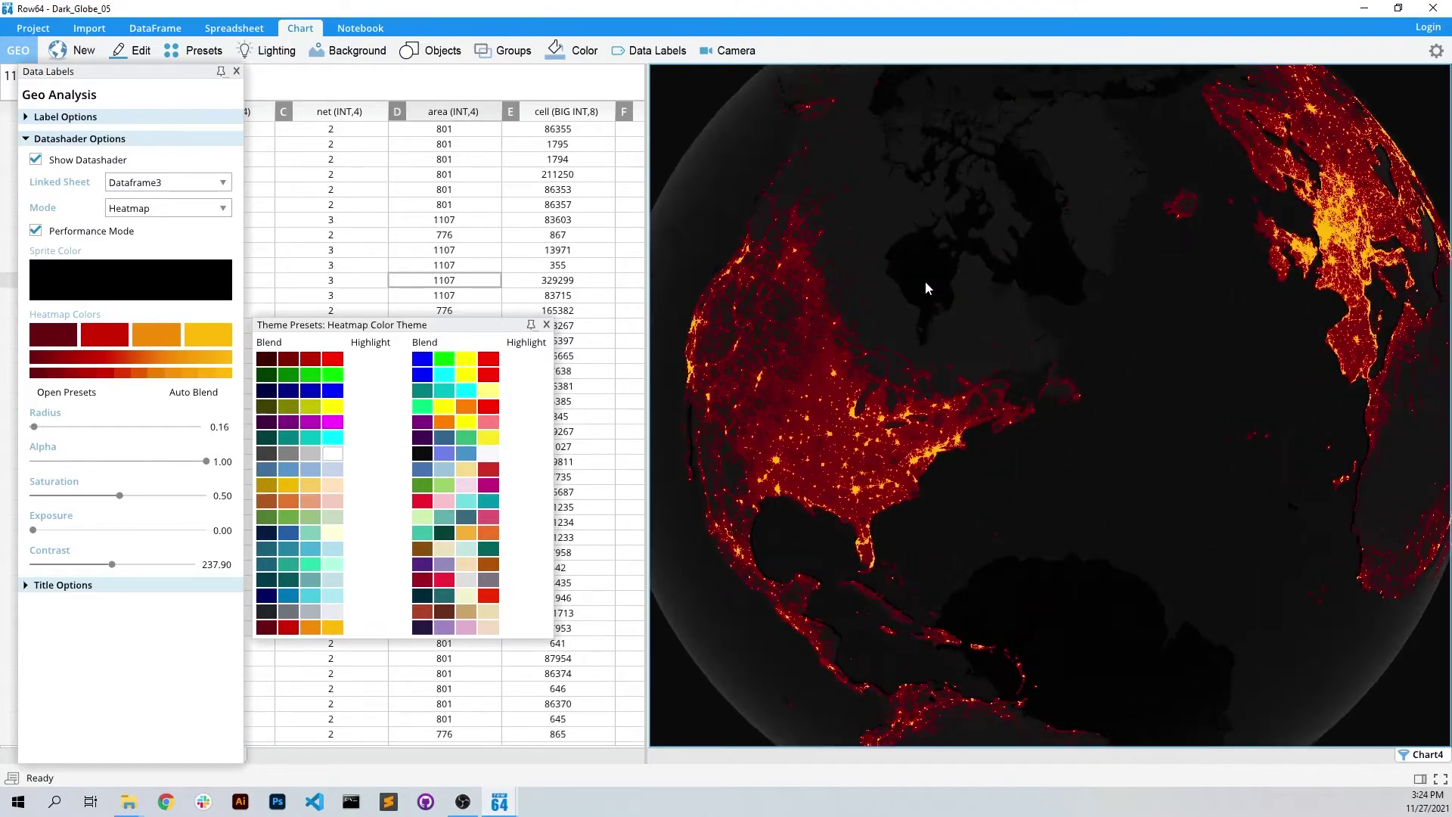
{"action": "scroll", "coordinate": [944, 273], "scroll_direction": "up", "scroll_amount": 2}
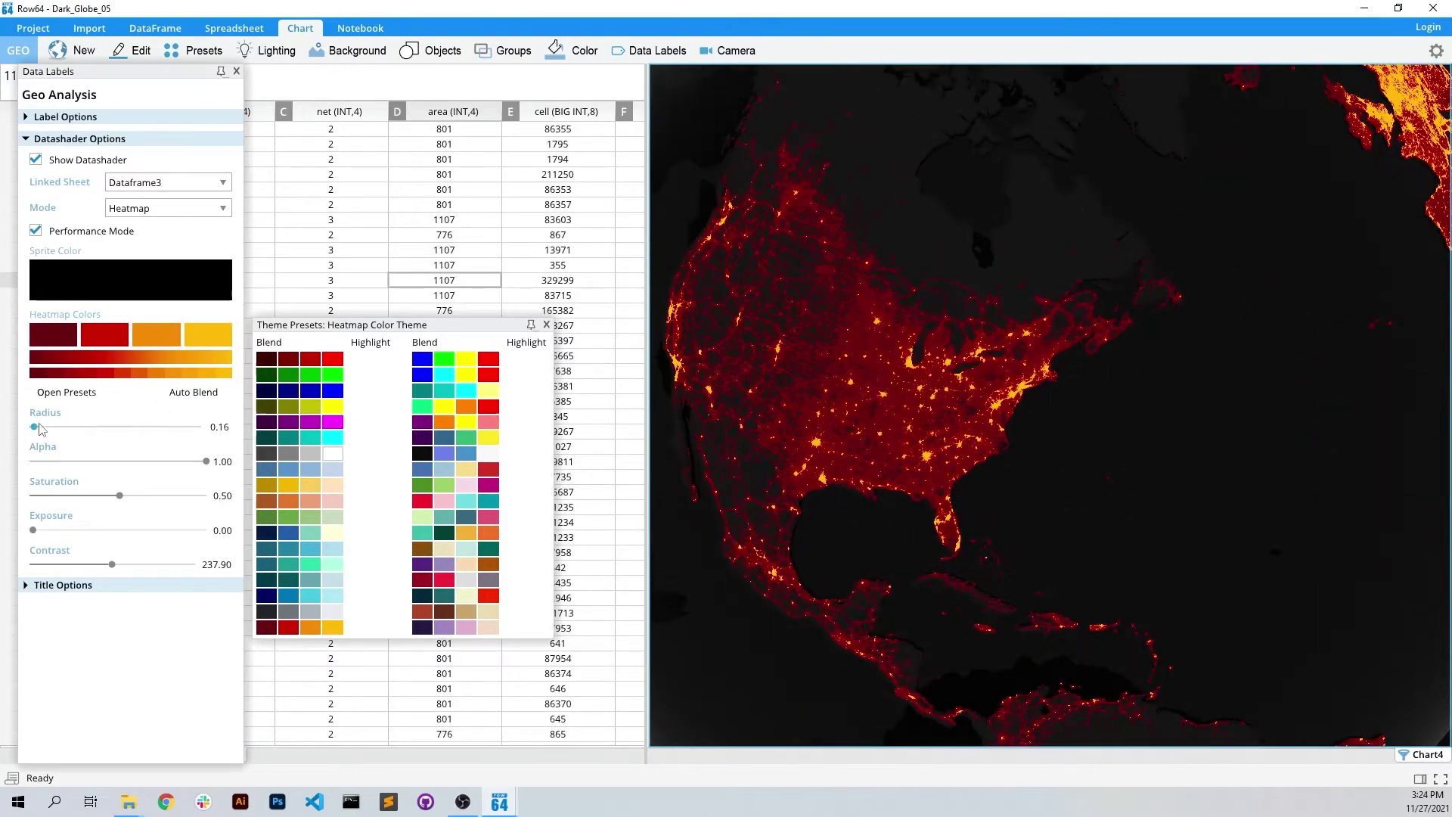
{"action": "left_click_drag", "start_coordinate": [34, 427], "coordinate": [35, 435]}
{"action": "mouse_move", "coordinate": [206, 462]}
{"action": "left_mouse_down"}
{"action": "mouse_move", "coordinate": [117, 464]}
{"action": "mouse_move", "coordinate": [208, 463]}
{"action": "left_mouse_up"}
{"action": "left_click_drag", "start_coordinate": [99, 566], "coordinate": [98, 565]}
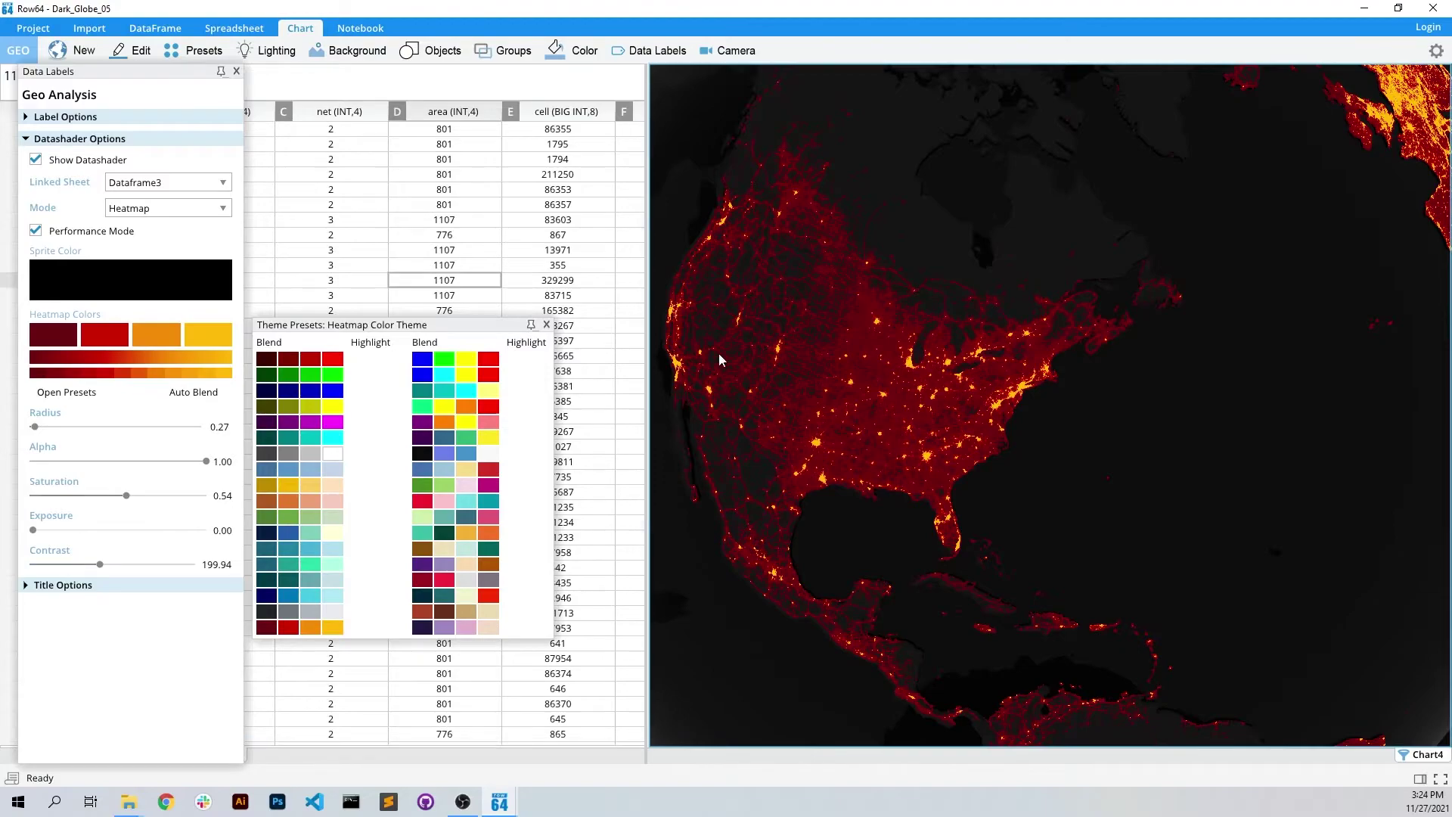
Compare heatmap themes over the eastern United States and apply the navy-to-pale-yellow blend
{"action": "scroll", "coordinate": [806, 341], "scroll_direction": "up", "scroll_amount": 3}
{"action": "scroll", "coordinate": [847, 338], "scroll_direction": "up", "scroll_amount": 5}
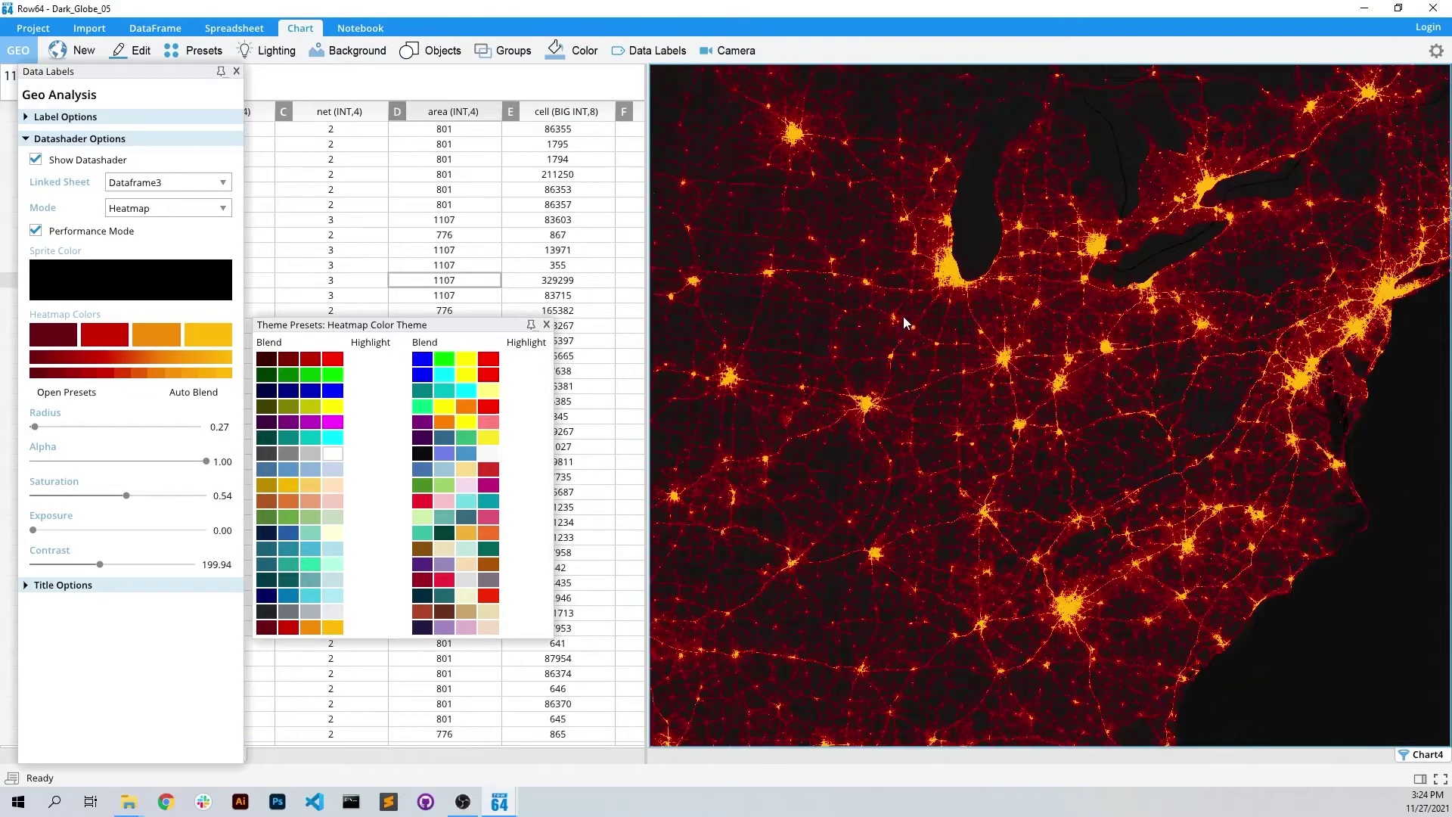
{"action": "left_click", "coordinate": [437, 470]}
{"action": "left_click", "coordinate": [446, 485]}
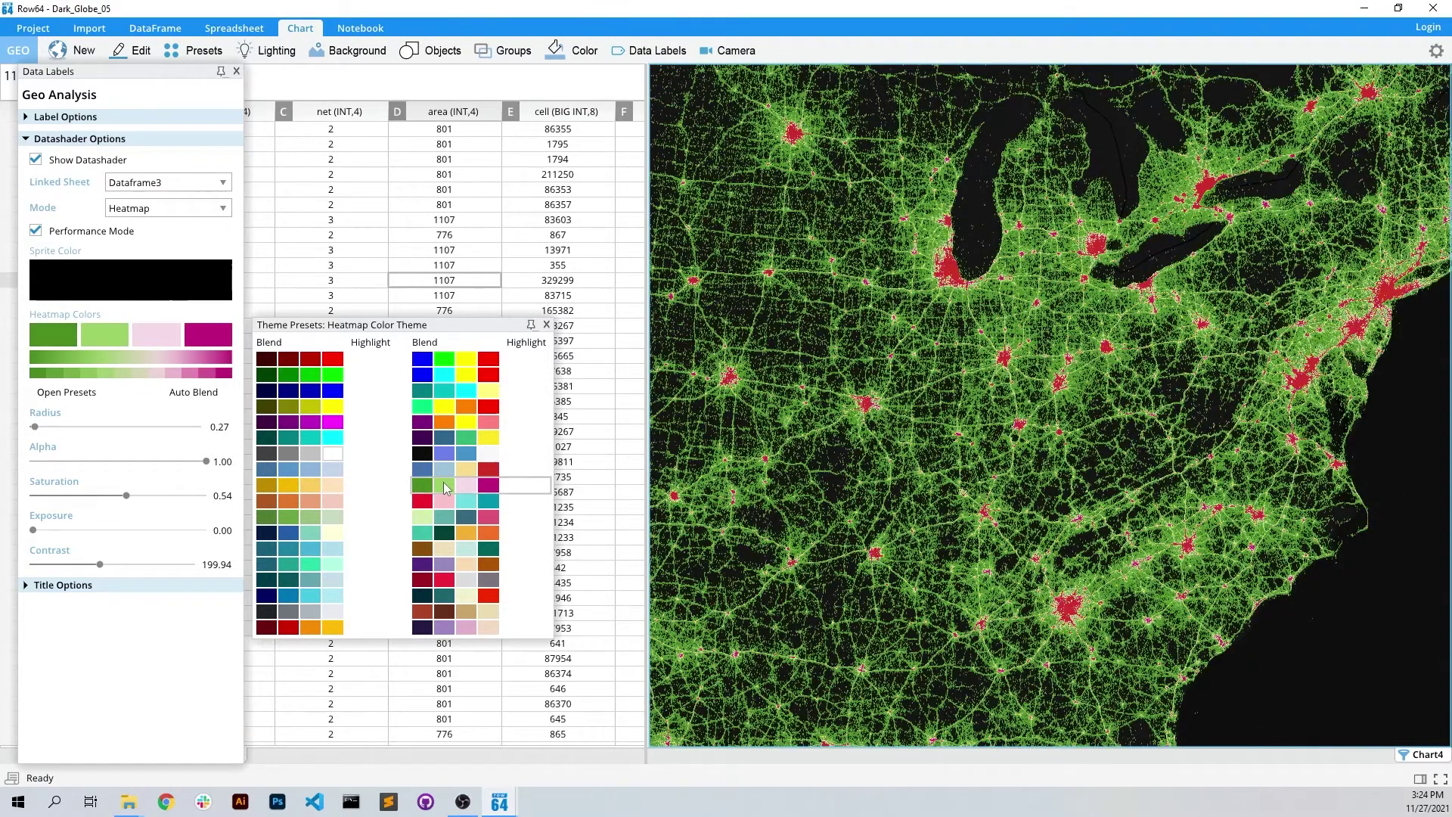
{"action": "left_click", "coordinate": [307, 406]}
{"action": "left_click", "coordinate": [328, 534]}
Inspect the recolored heatmap from city level out to the whole continent, and close the Datashader options
{"action": "scroll", "coordinate": [993, 280], "scroll_direction": "up", "scroll_amount": 5}
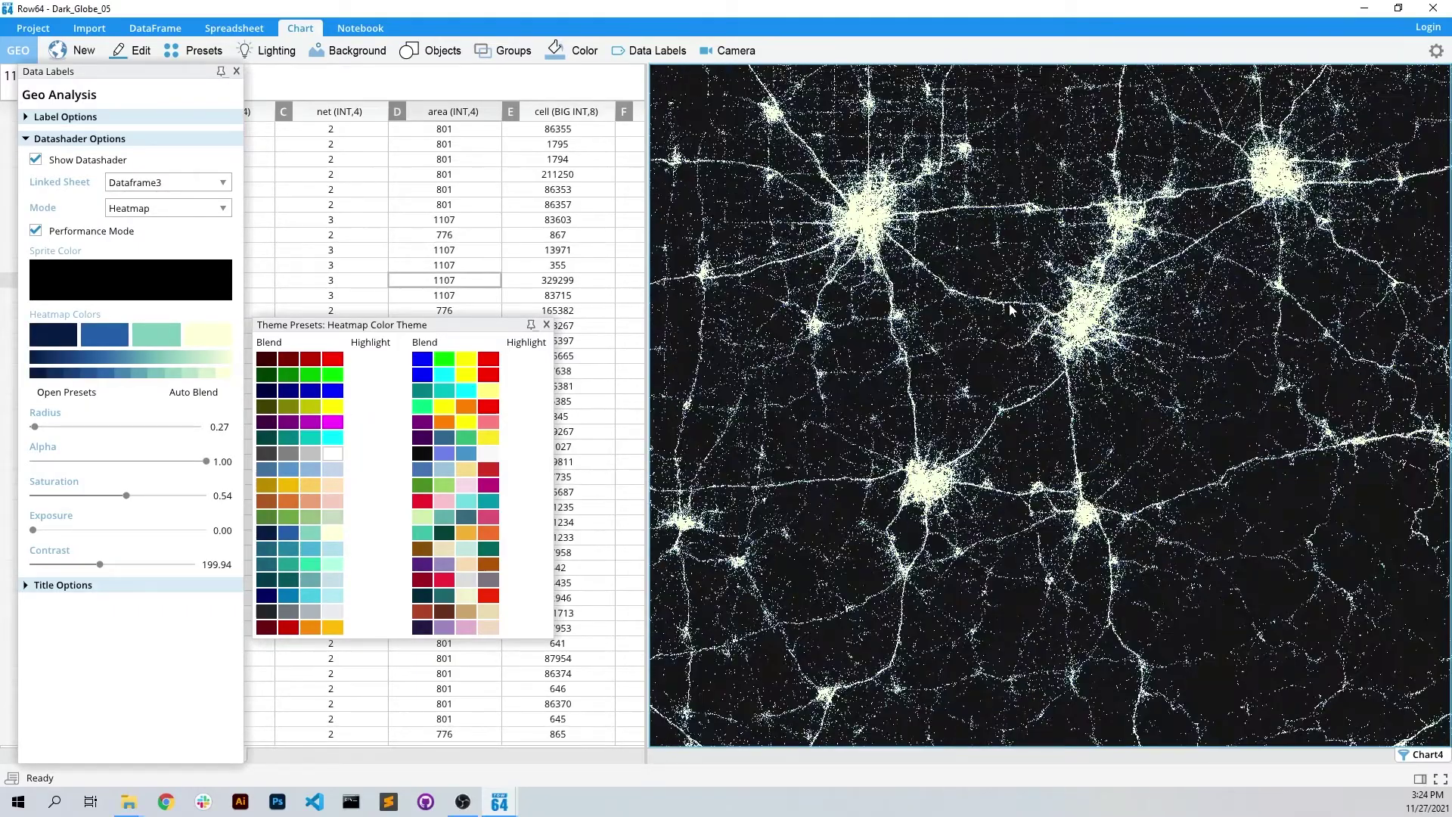
{"action": "scroll", "coordinate": [998, 291], "scroll_direction": "down", "scroll_amount": 8}
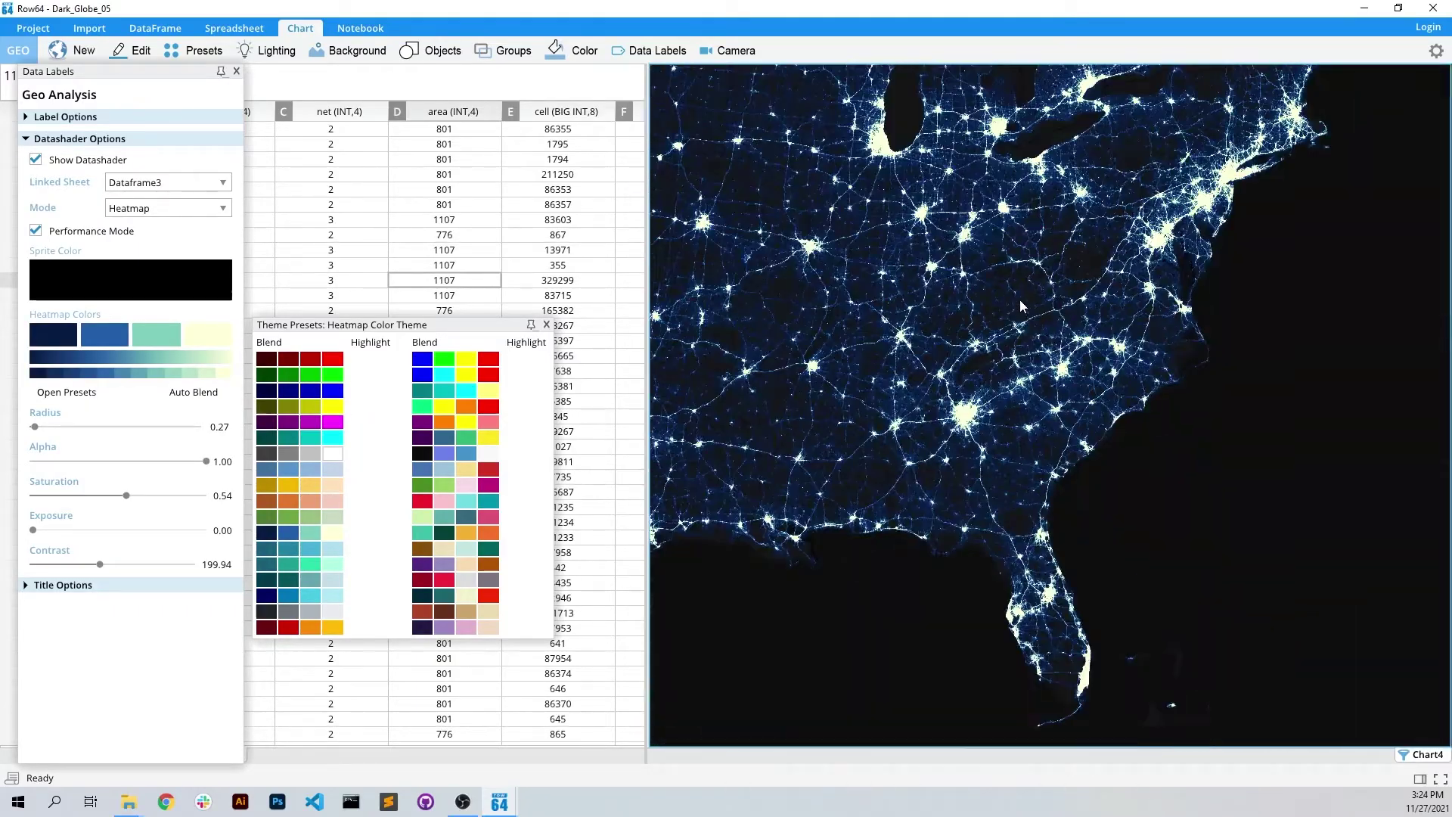
{"action": "scroll", "coordinate": [1020, 301], "scroll_direction": "up", "scroll_amount": 3}
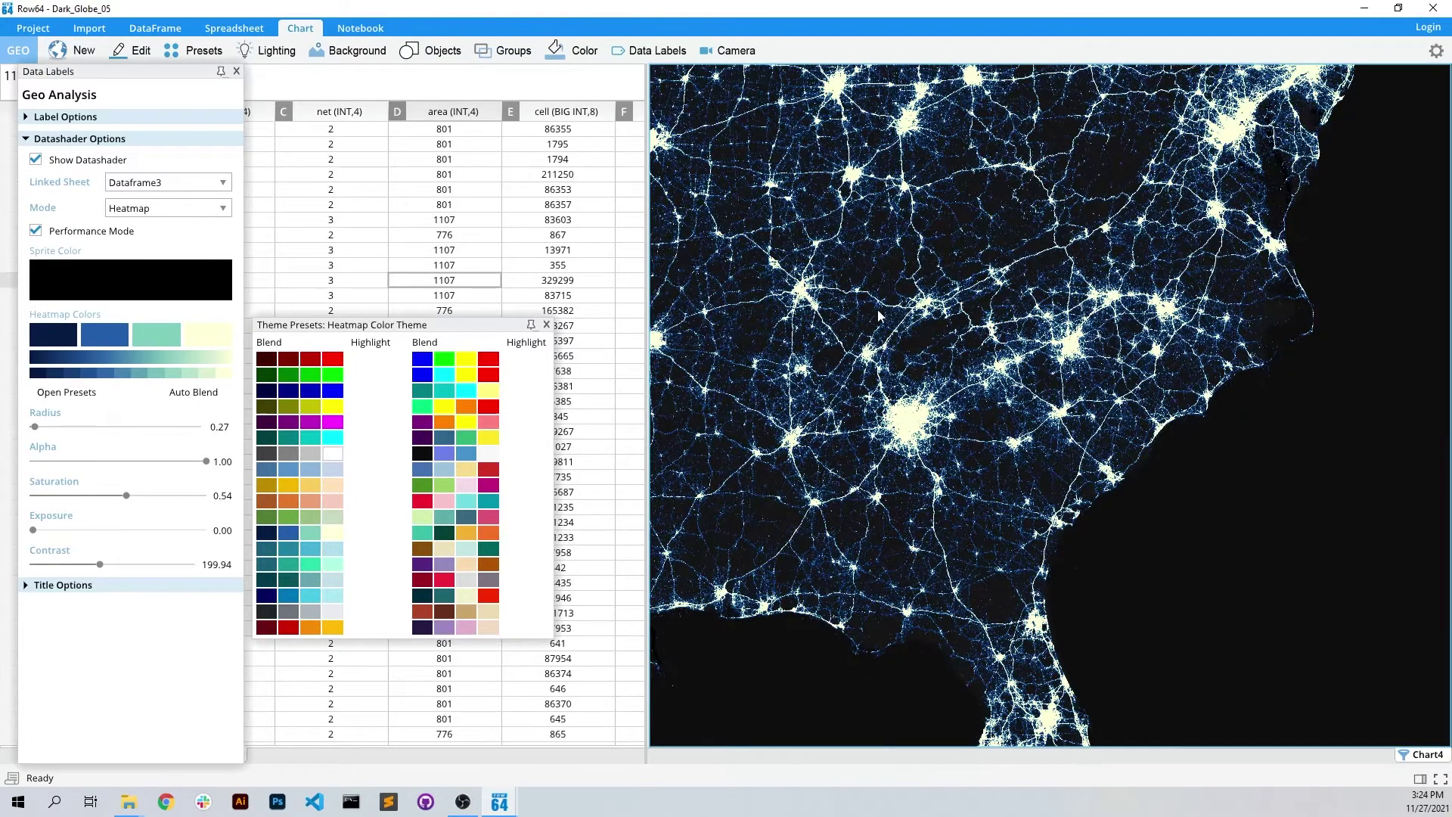
{"action": "scroll", "coordinate": [881, 313], "scroll_direction": "down", "scroll_amount": 5}
{"action": "scroll", "coordinate": [990, 285], "scroll_direction": "down", "scroll_amount": 6}
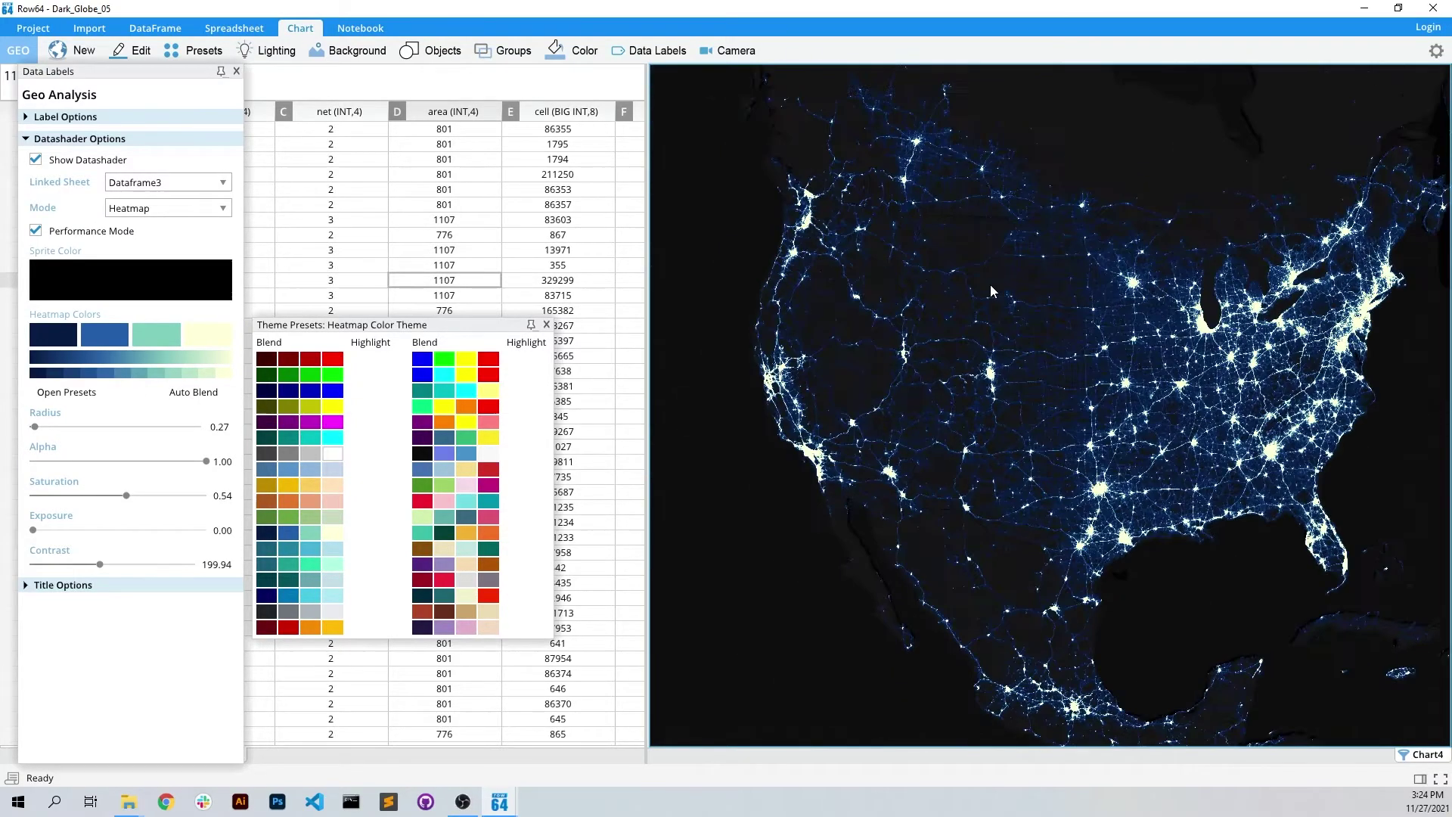
{"action": "left_click_drag", "start_coordinate": [1115, 267], "coordinate": [1044, 279]}
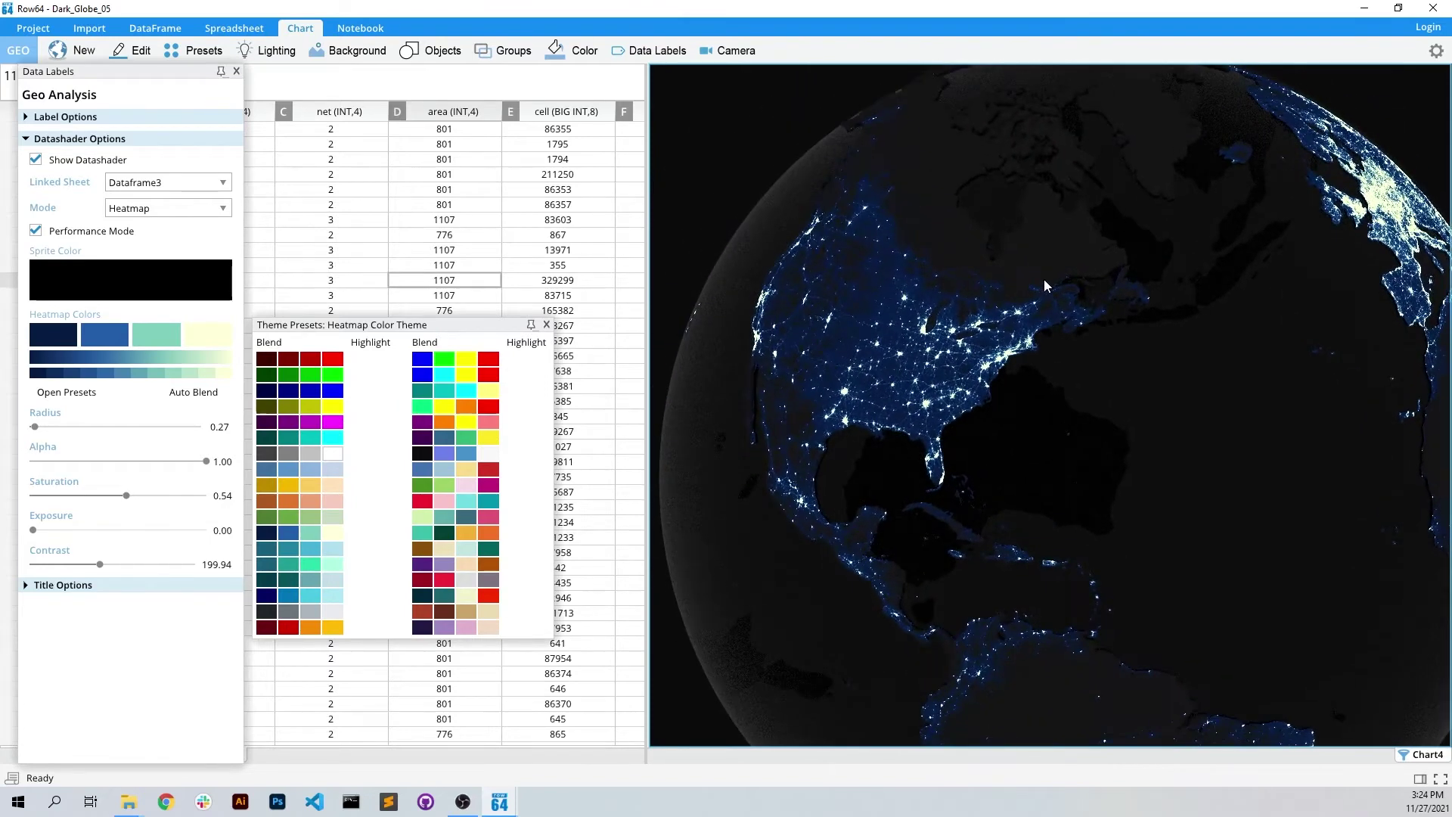
{"action": "left_click", "coordinate": [235, 71]}
Filter the mcc column to the United States country codes with a >=310 AND <= range condition
{"action": "left_click", "coordinate": [197, 256]}
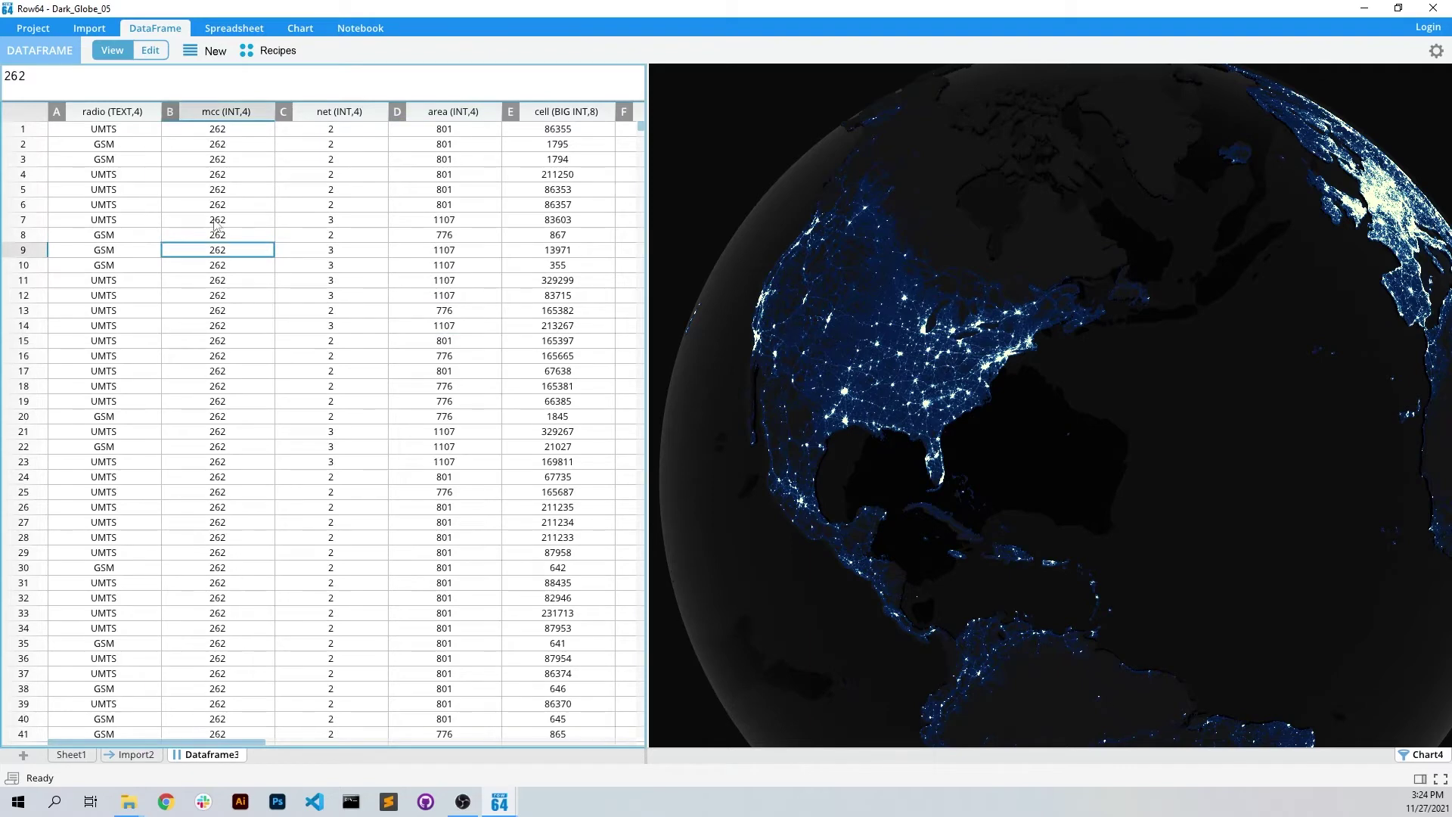
{"action": "left_click", "coordinate": [184, 174]}
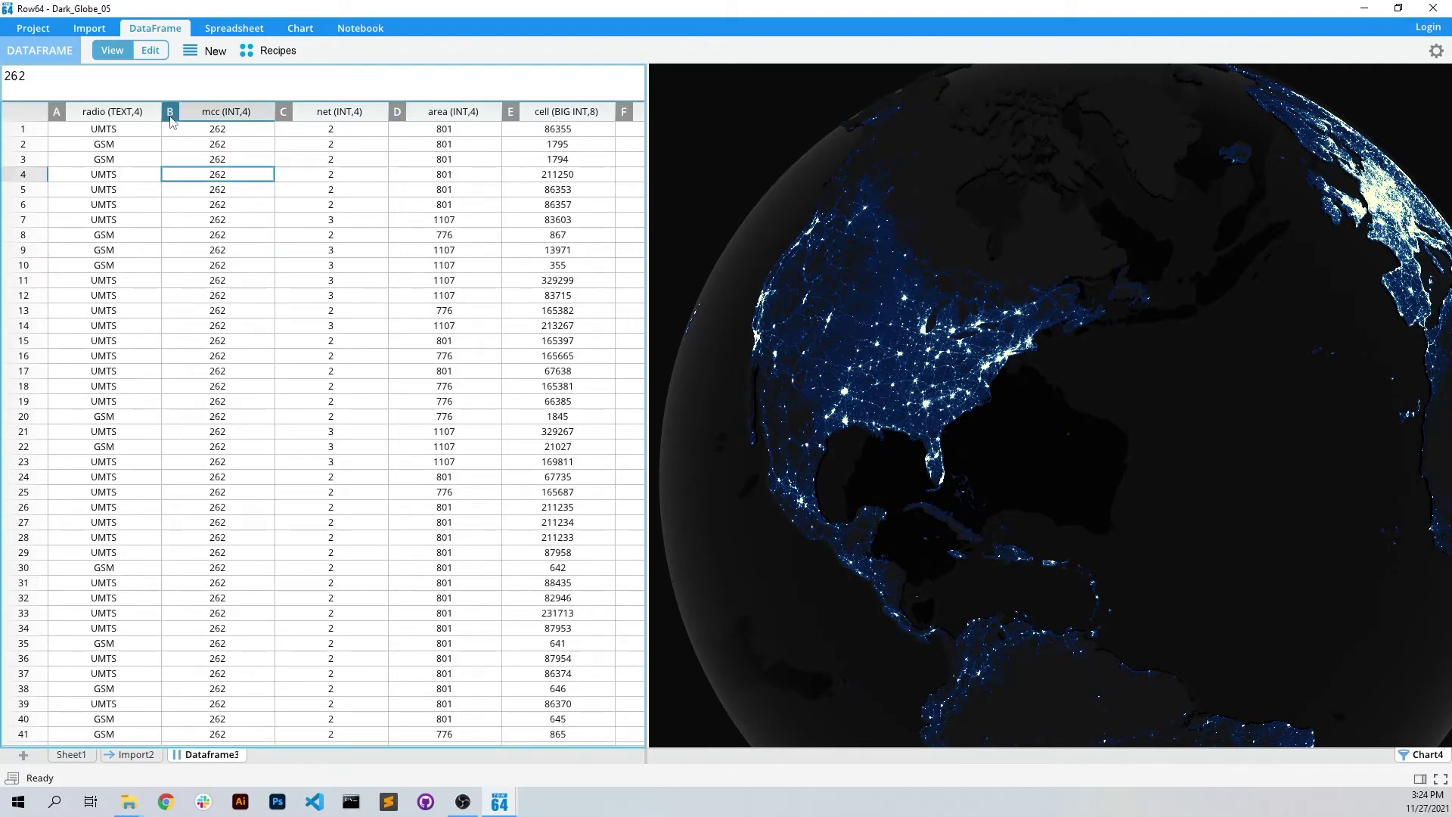
{"action": "left_click", "coordinate": [171, 115]}
{"action": "left_click", "coordinate": [222, 183]}
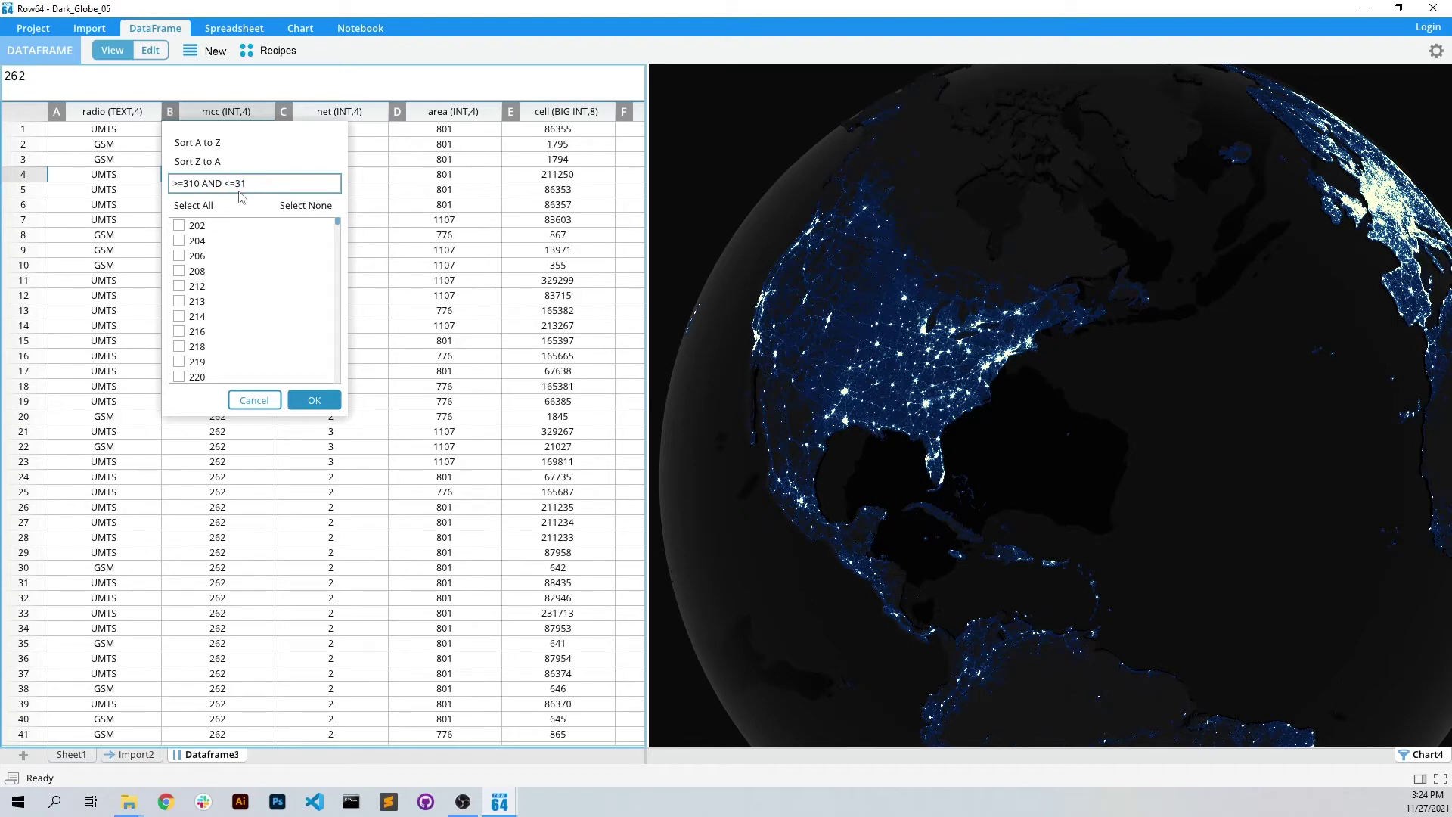
{"action": "left_click", "coordinate": [314, 400]}
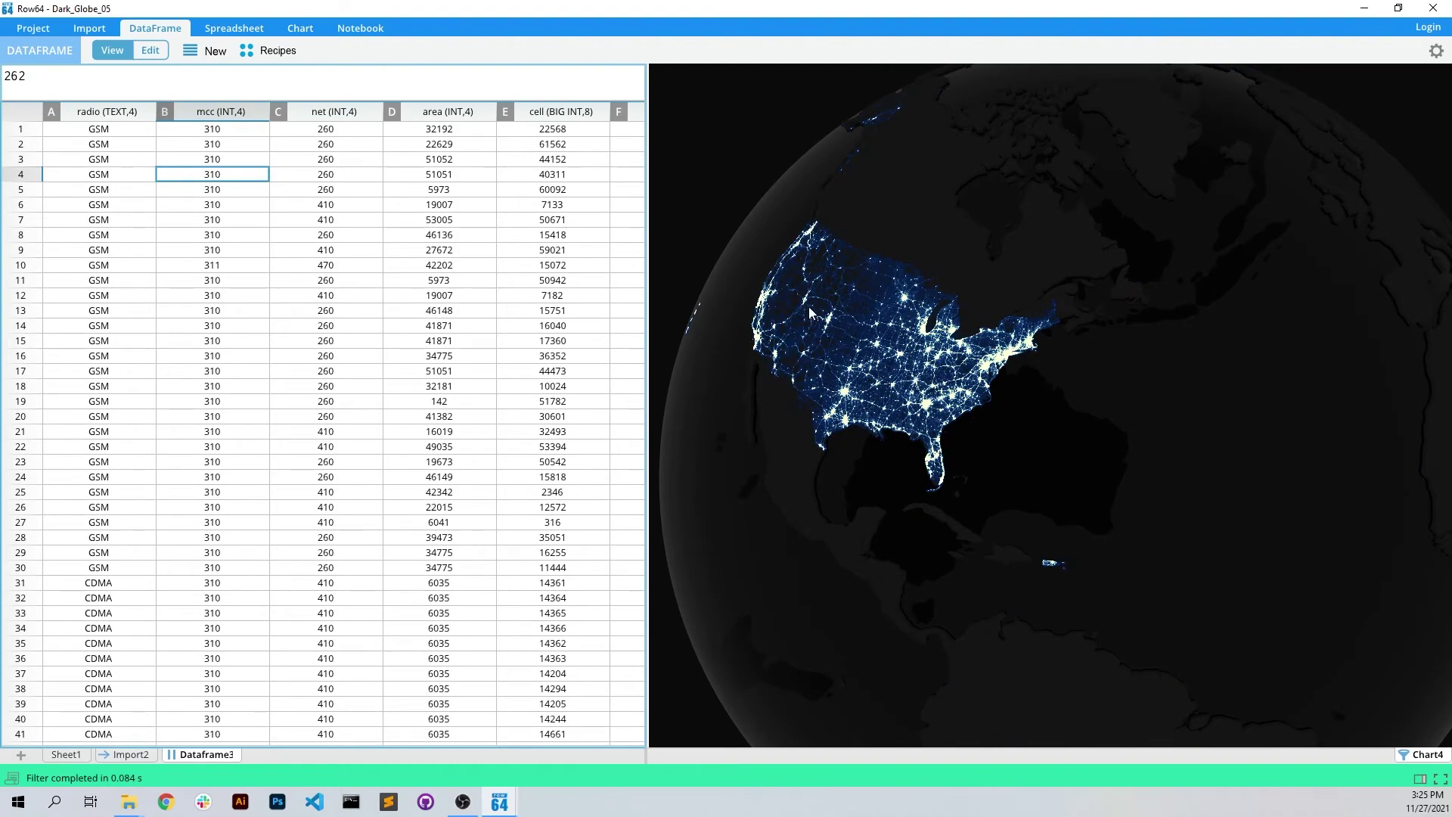
Examine the filtered cell tower coverage over the United States on the globe
{"action": "mouse_move", "coordinate": [833, 306]}
{"action": "left_mouse_down"}
{"action": "mouse_move", "coordinate": [954, 324]}
{"action": "mouse_move", "coordinate": [840, 301]}
{"action": "left_mouse_up"}
{"action": "scroll", "coordinate": [900, 280], "scroll_direction": "down", "scroll_amount": 3}
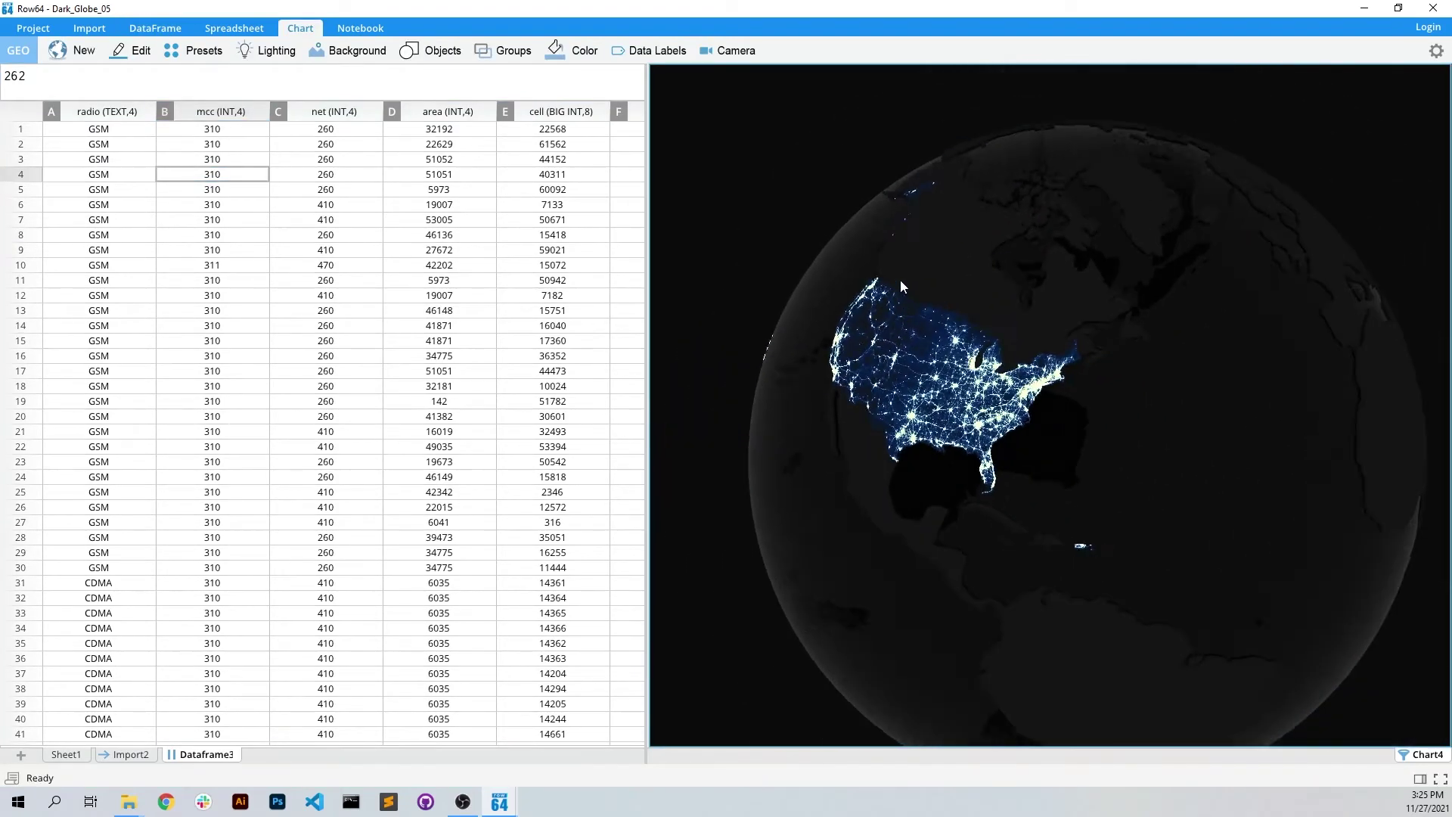
{"action": "left_click_drag", "start_coordinate": [992, 273], "coordinate": [1144, 329]}
{"action": "scroll", "coordinate": [1134, 355], "scroll_direction": "up", "scroll_amount": 5}
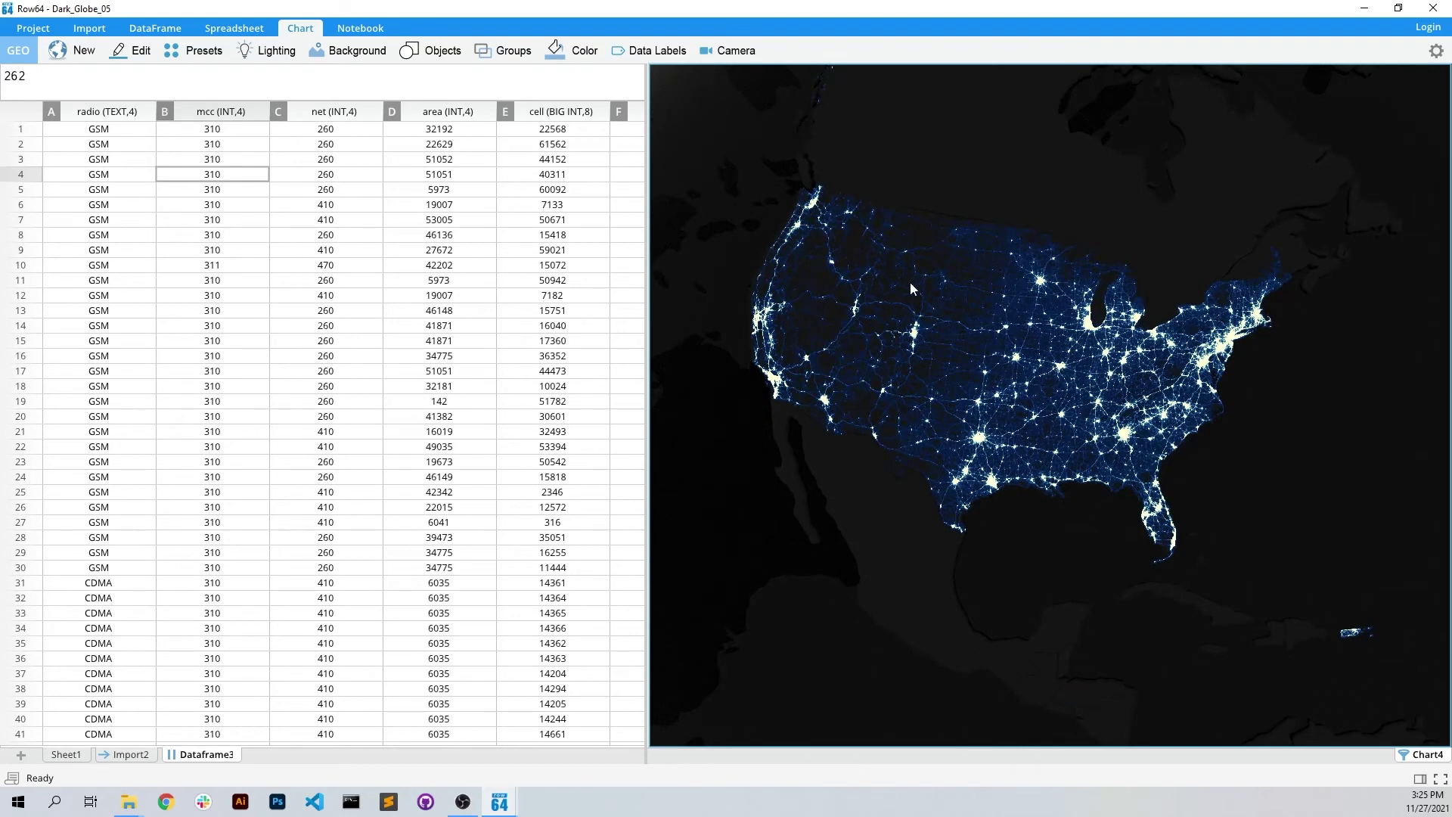